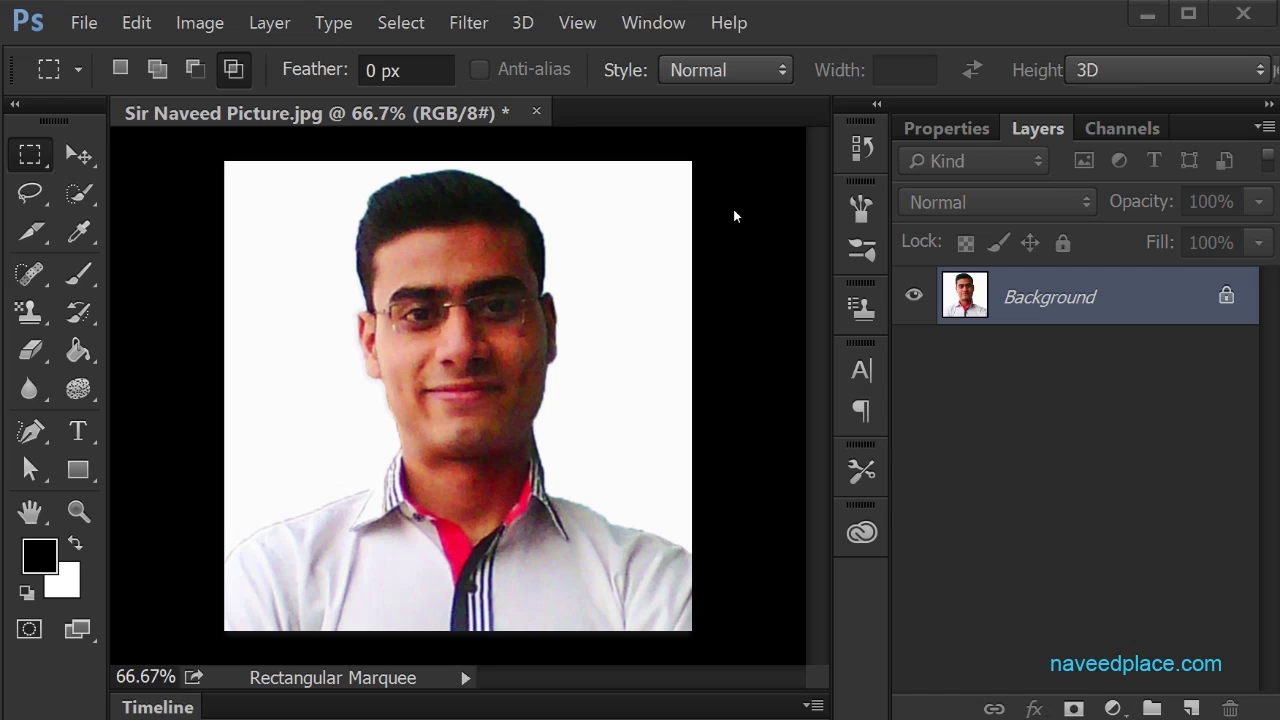
Step: Show the Filter menu's Blur Gallery submenu (Field, Iris, Tilt-Shift, Path, Spin Blur)
click(484, 32)
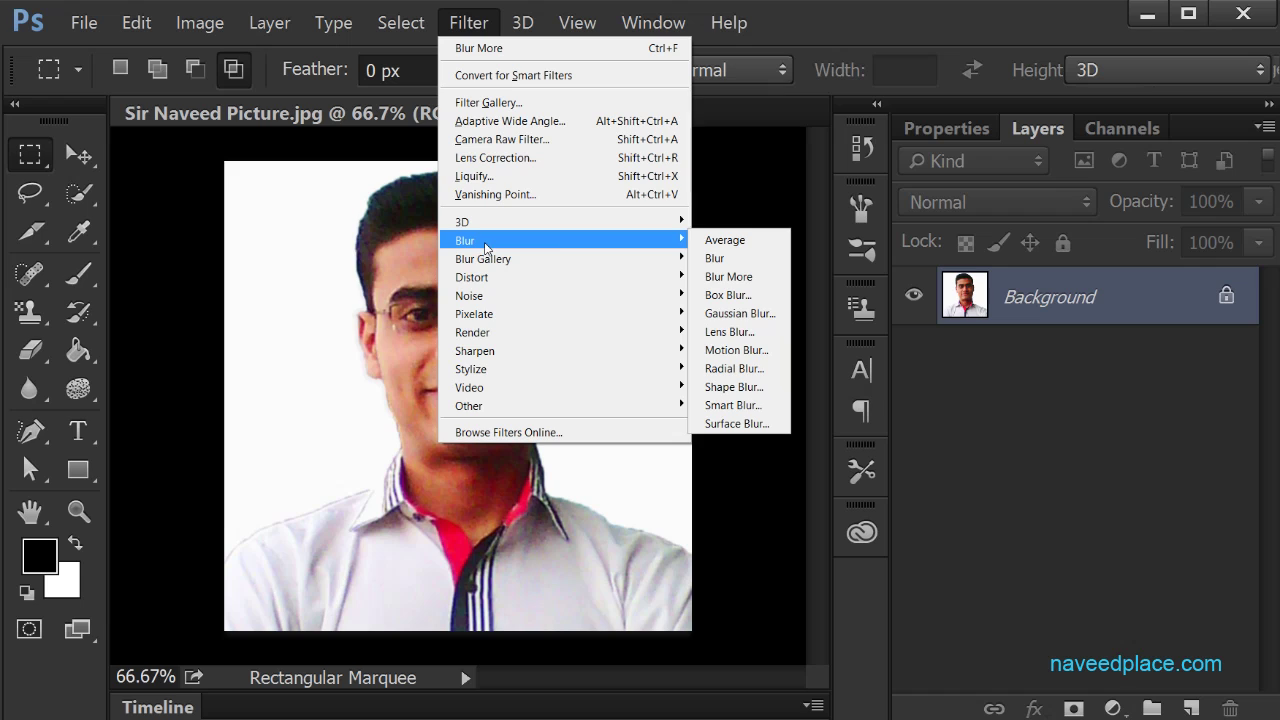
mouse_move(520, 259)
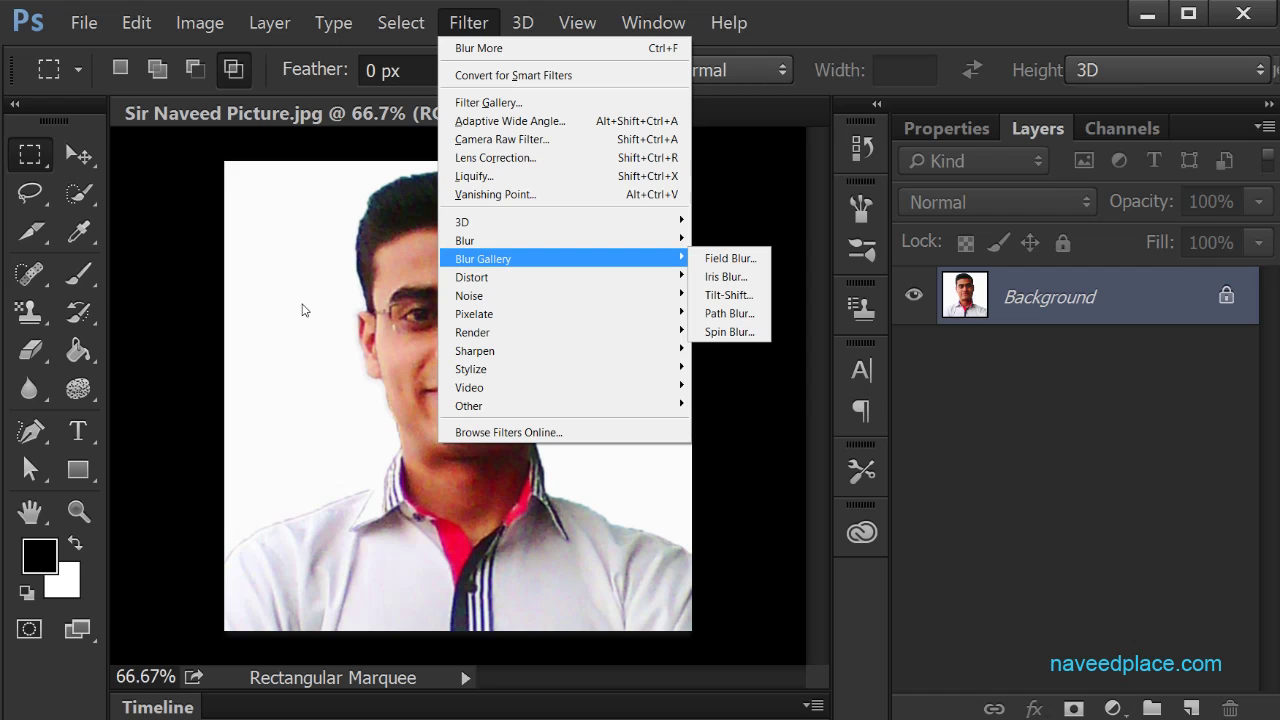
Step: Dismiss the Filter menu so only the portrait document is visible
key(Escape)
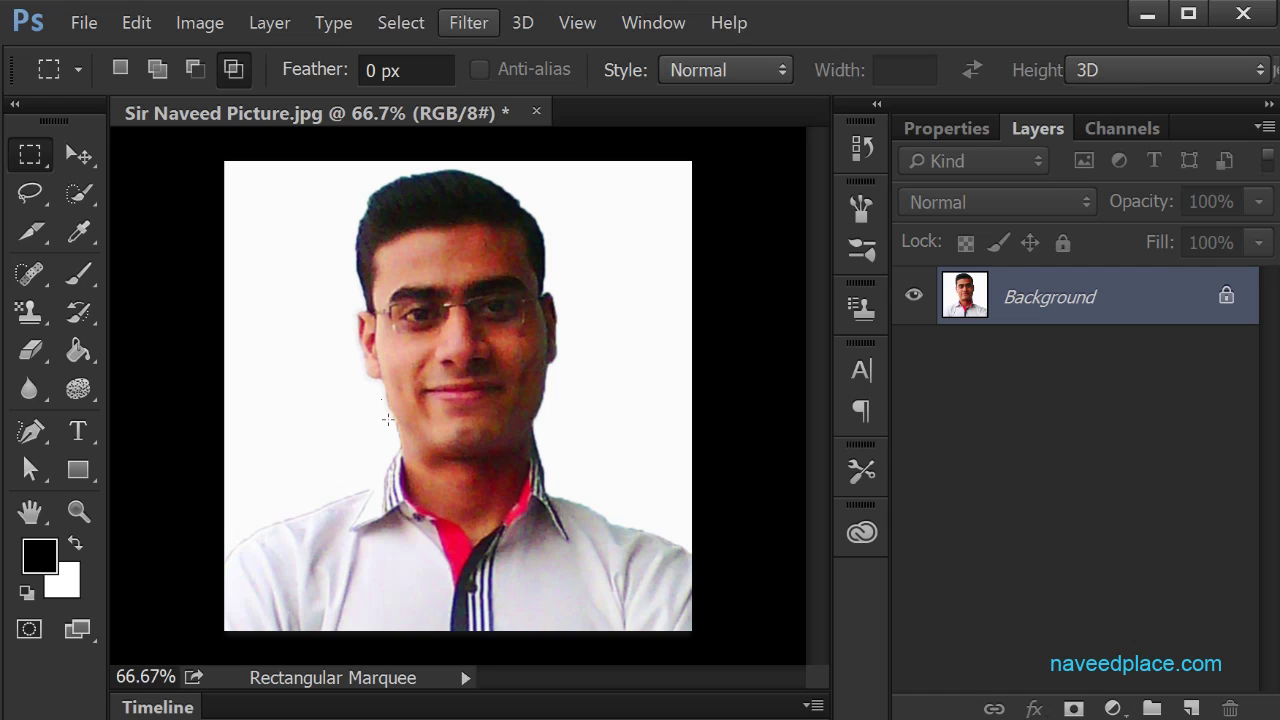
Step: Lasso a freehand selection around the subject's head and face, then show the Blur filters
click(30, 193)
drag(348, 195, 605, 200)
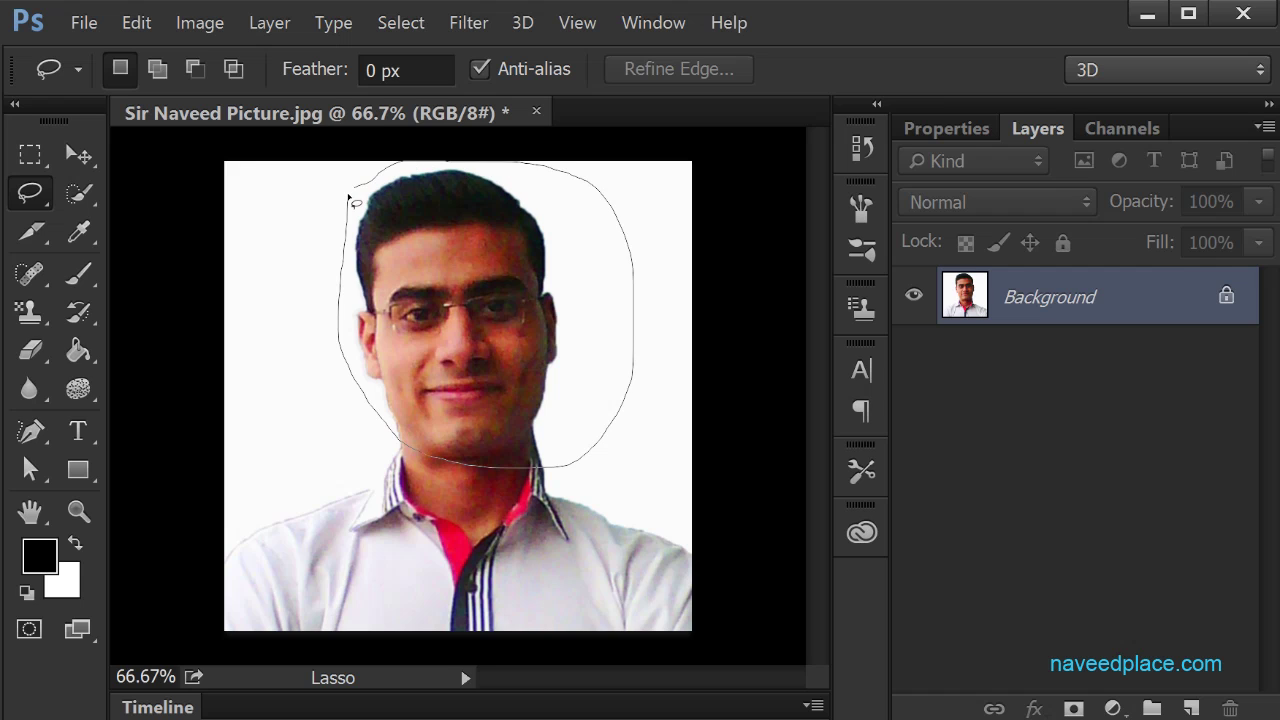
drag(605, 200, 338, 206)
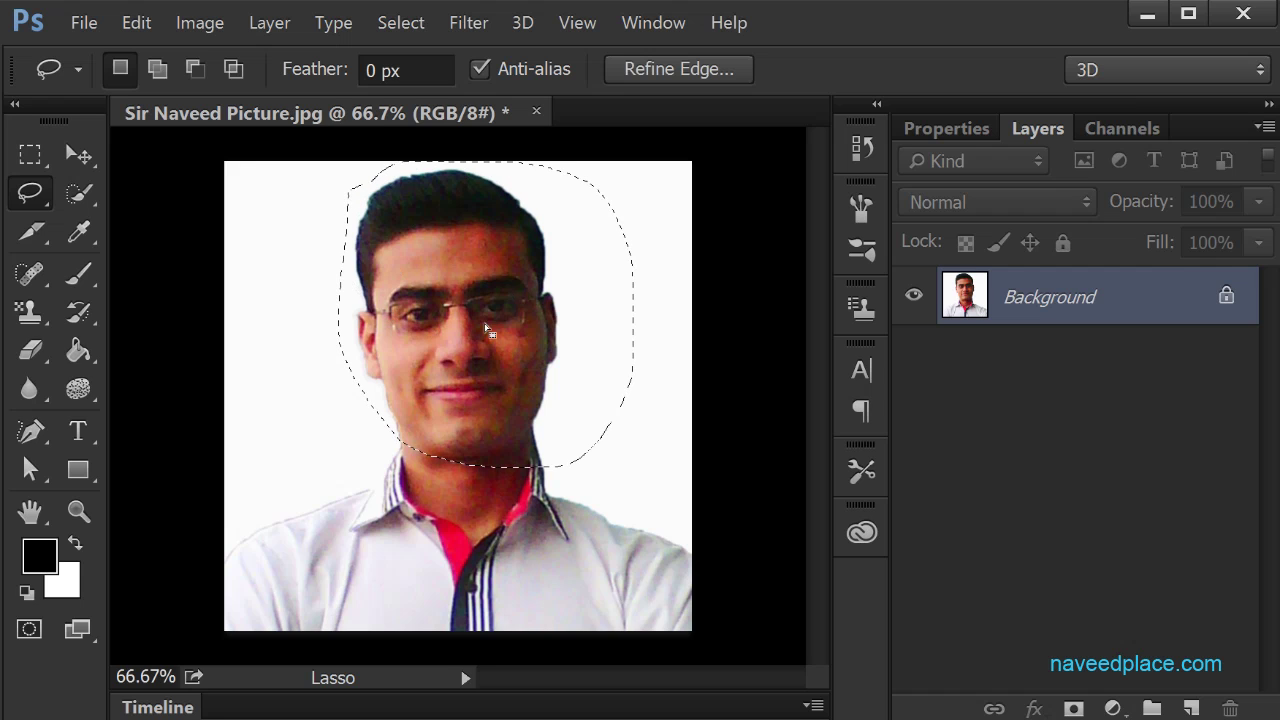
click(467, 20)
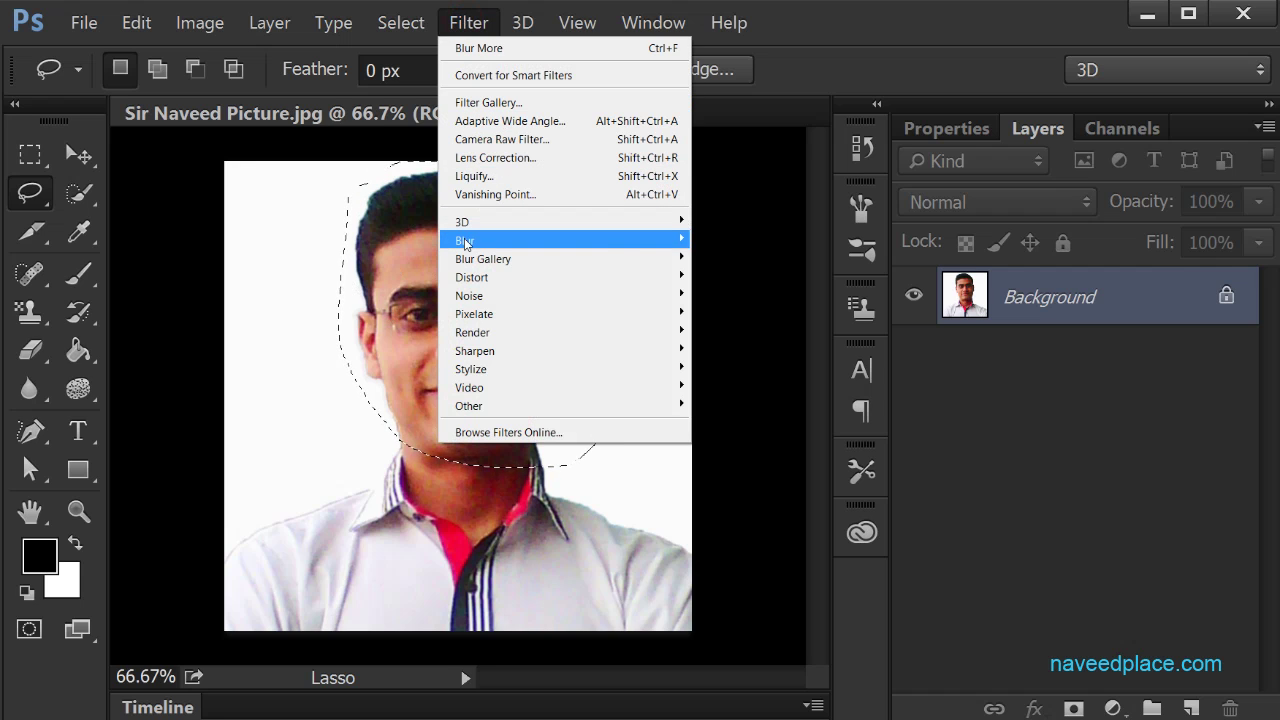
mouse_move(465, 240)
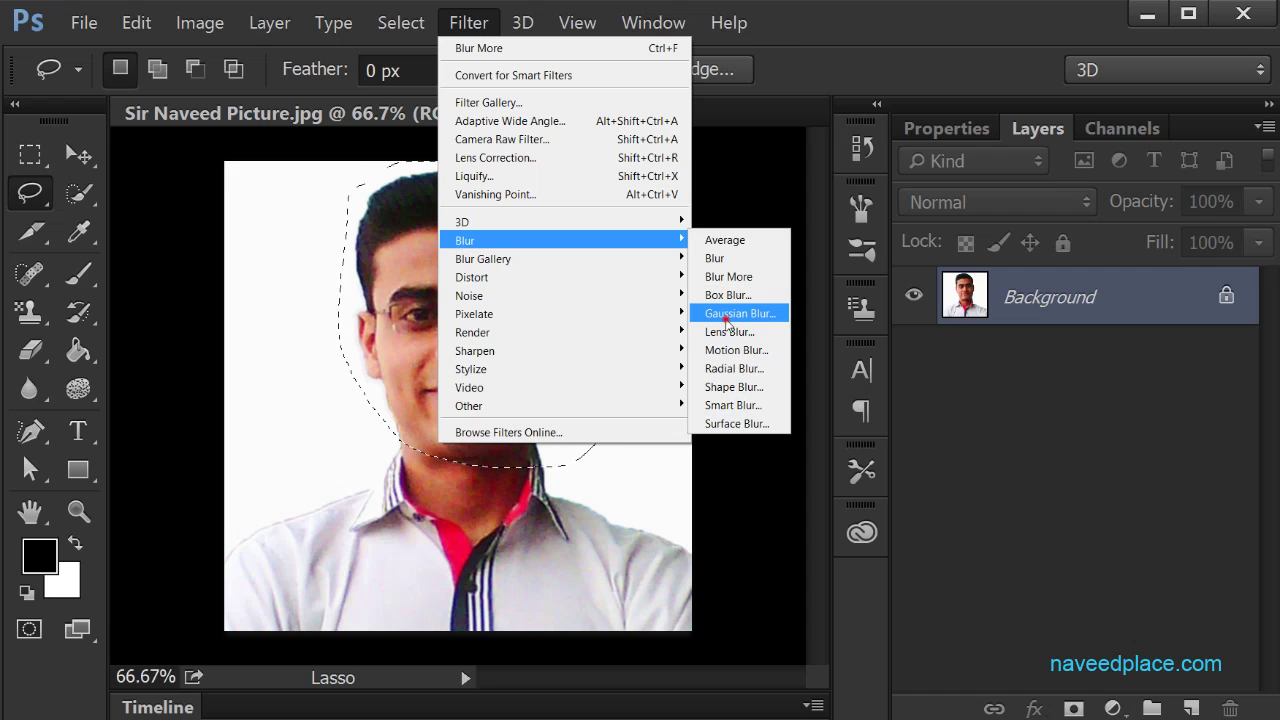
Step: Preview Gaussian Blur on the face at radius 52.1 and lighter values, then cancel it
click(726, 318)
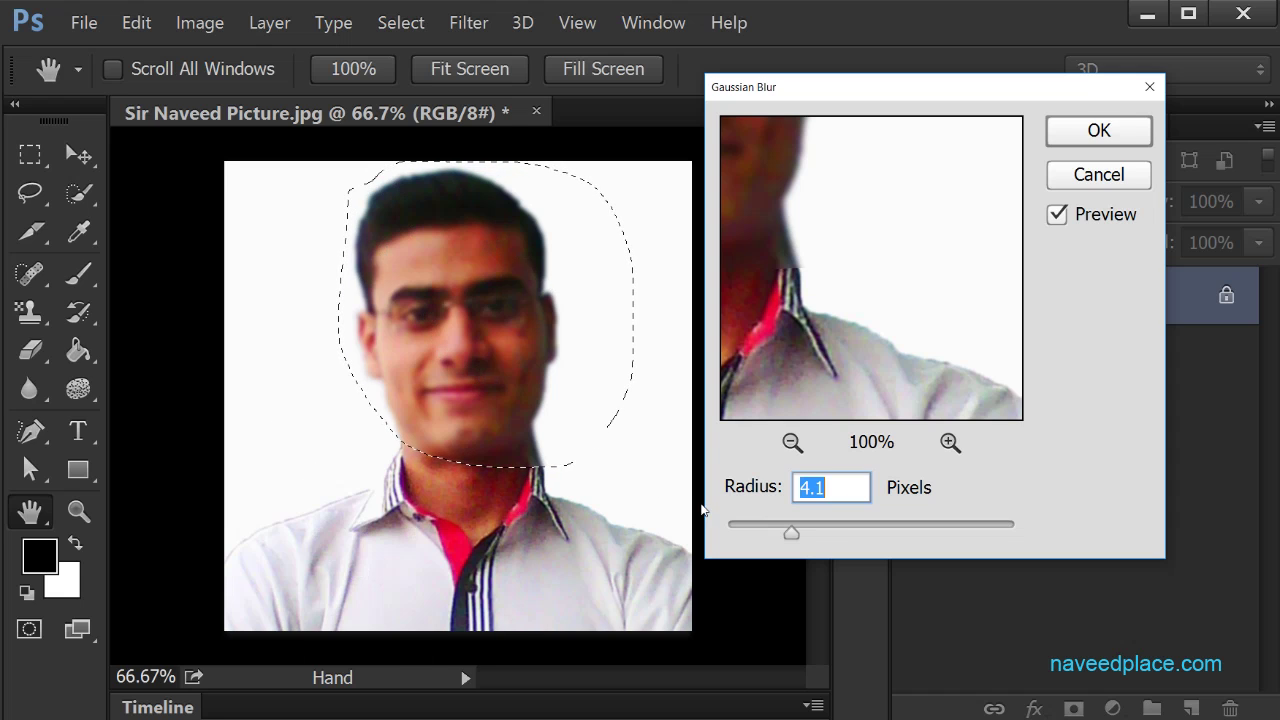
drag(795, 534, 876, 550)
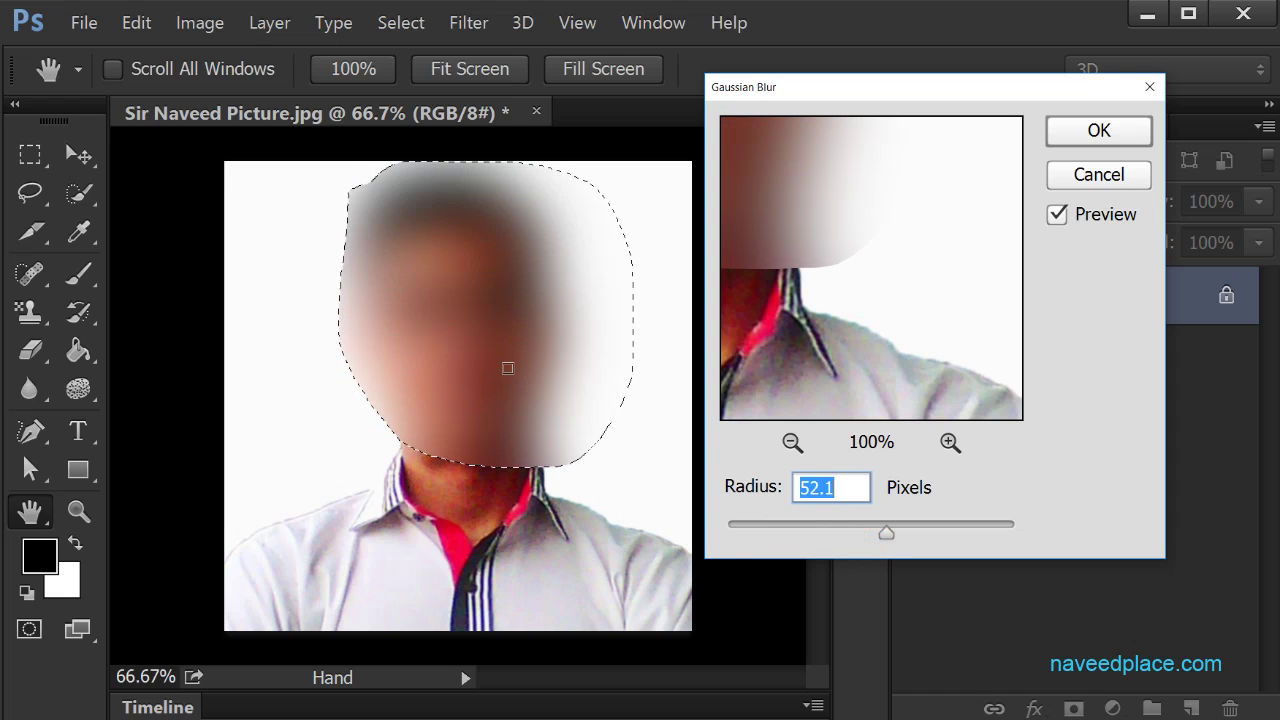
mouse_move(830, 537)
mouse_down()
mouse_move(864, 539)
mouse_move(850, 537)
mouse_up()
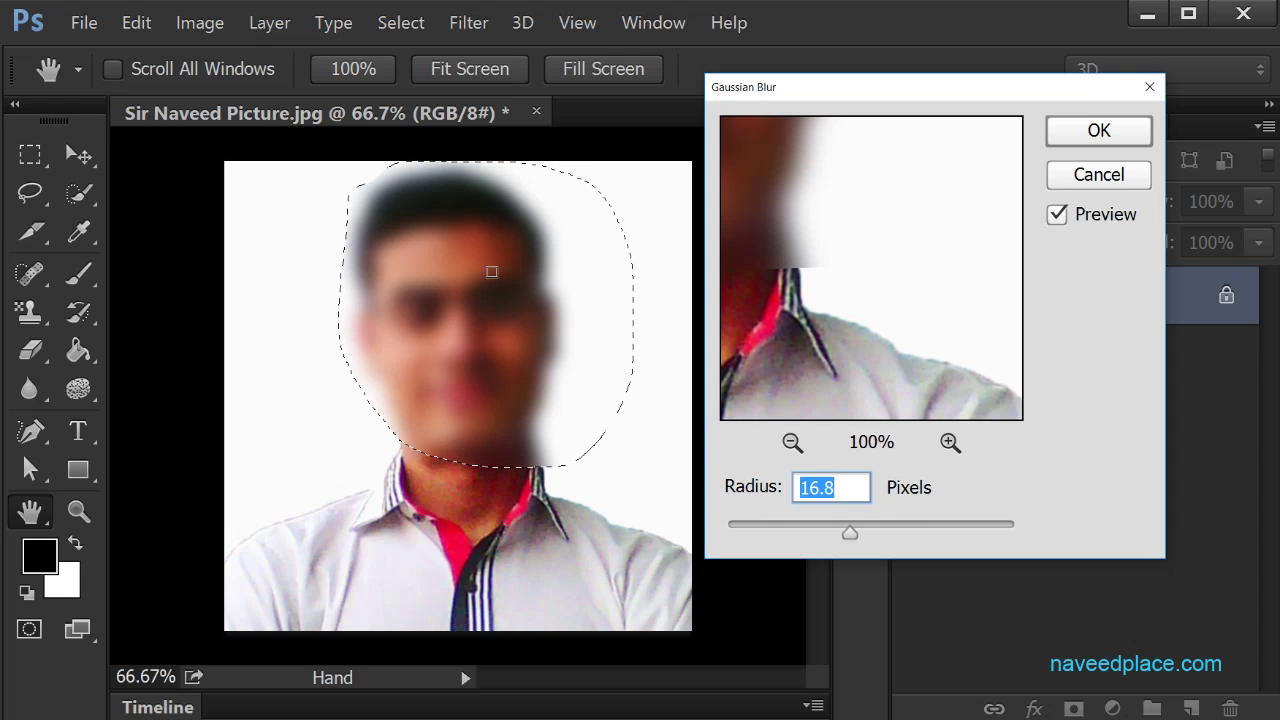
click(1118, 132)
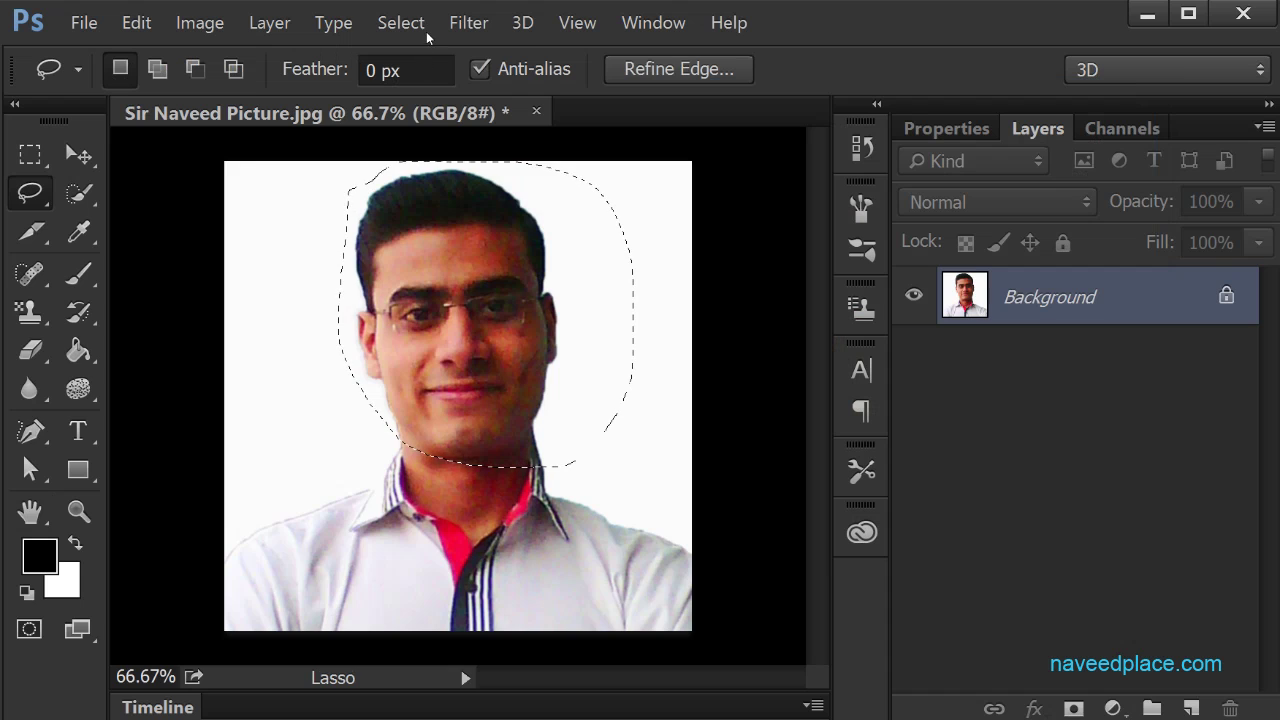
Step: Fill the lassoed face with the Average blur filter, then undo it
click(468, 22)
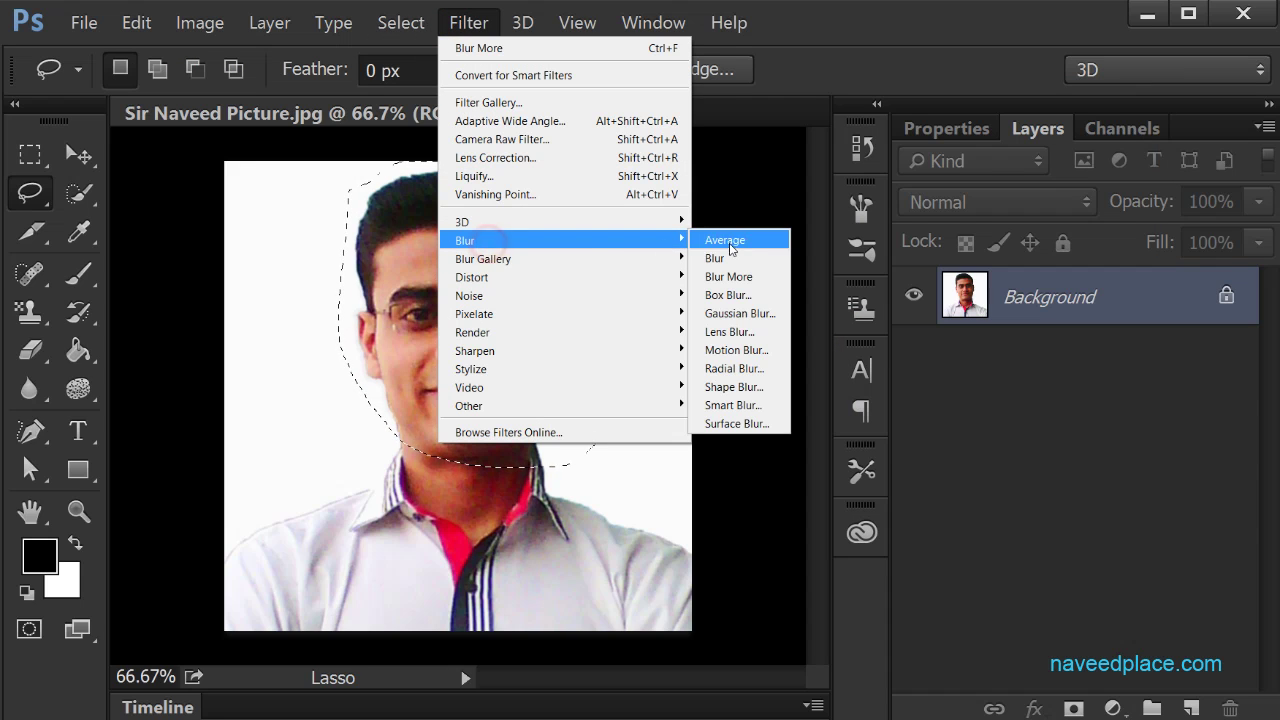
click(741, 241)
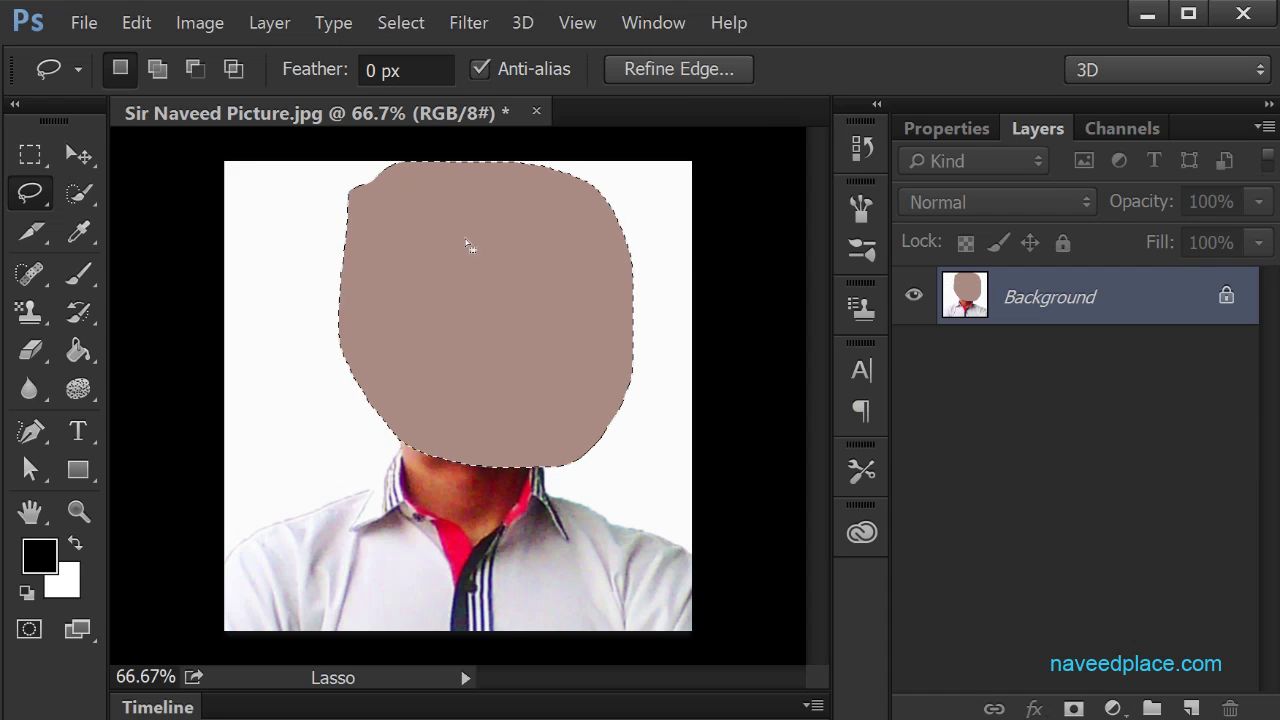
key(ctrl+z)
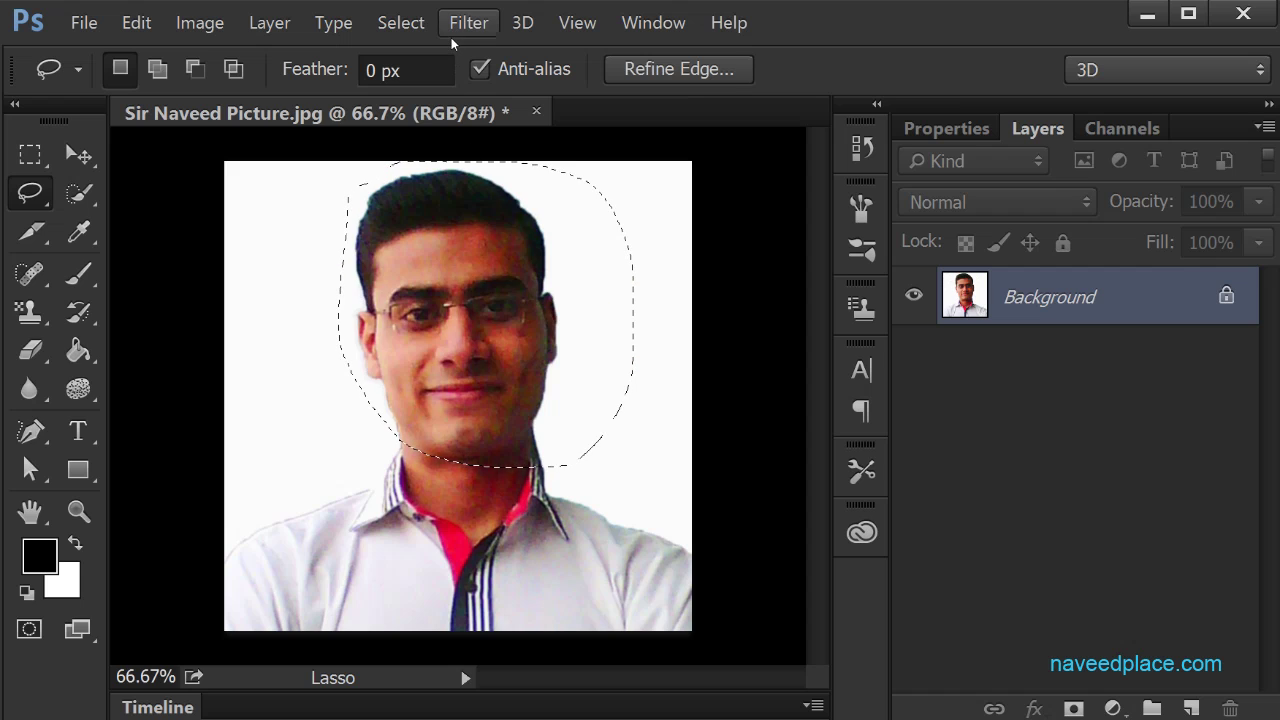
Step: Apply the basic Blur filter to the lassoed face
click(468, 22)
mouse_move(465, 240)
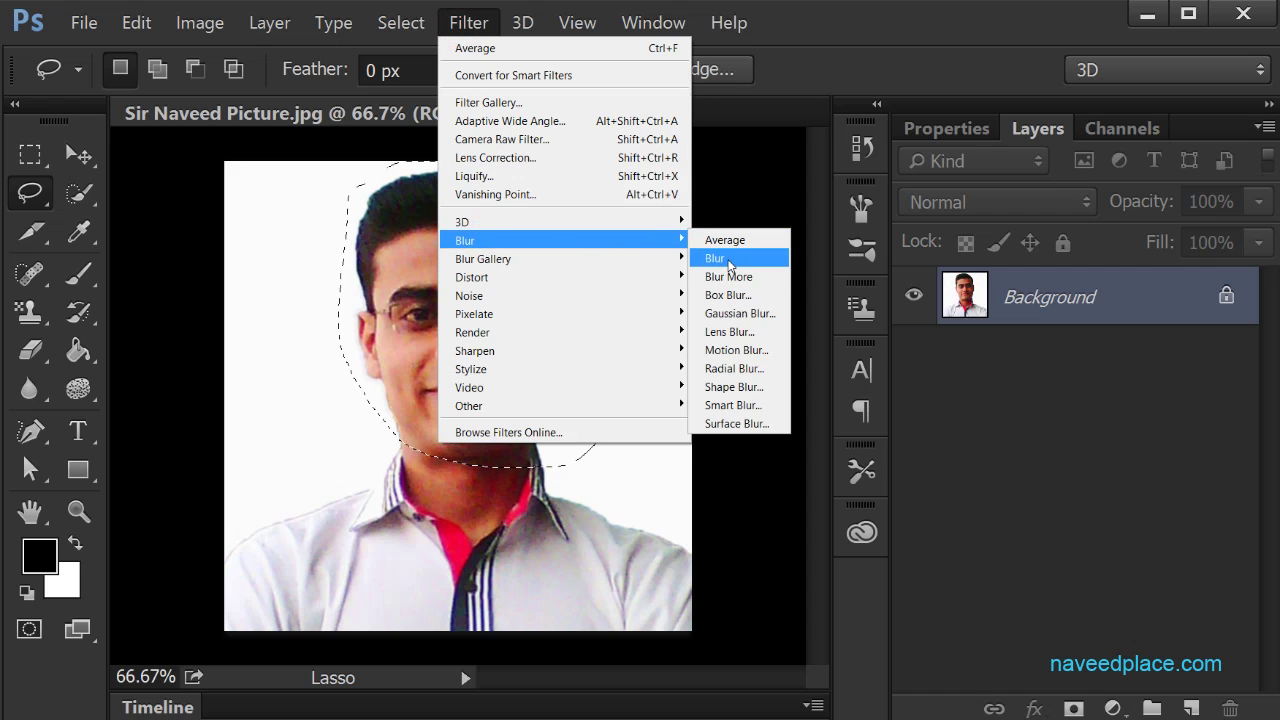
click(716, 258)
click(466, 22)
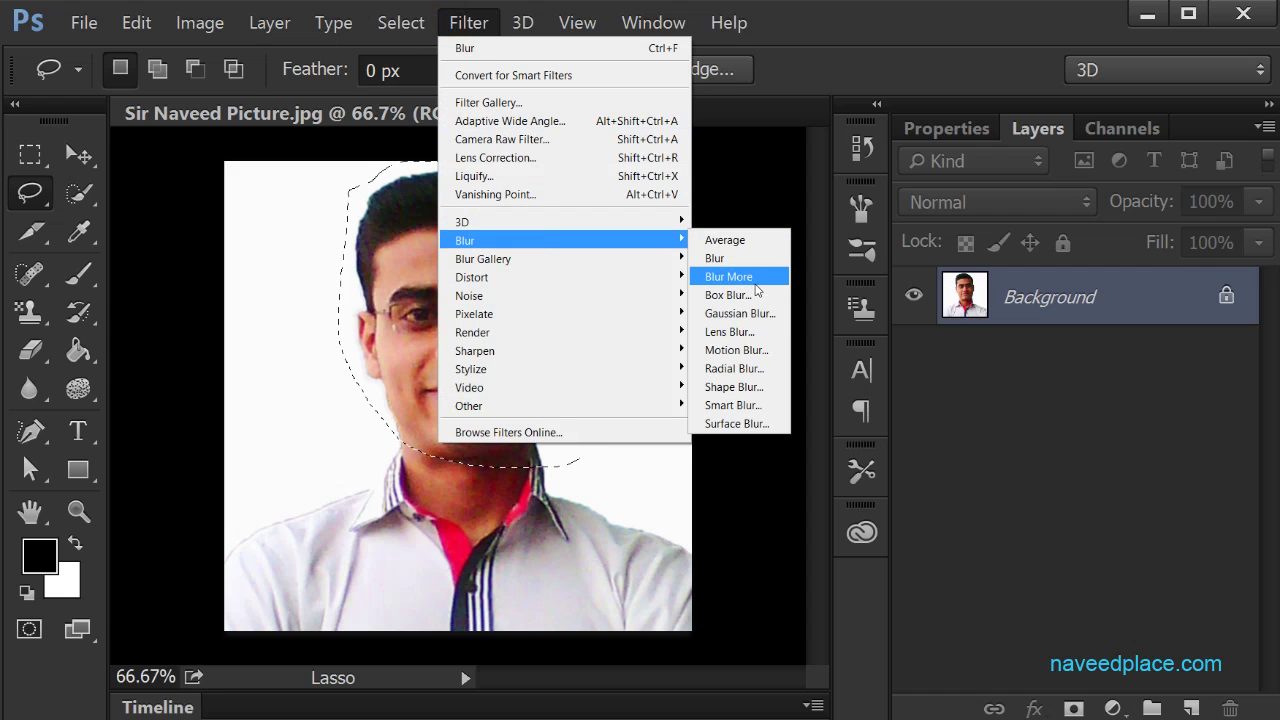
Step: Preview a radius 57 Box Blur on the face, then cancel it
click(740, 295)
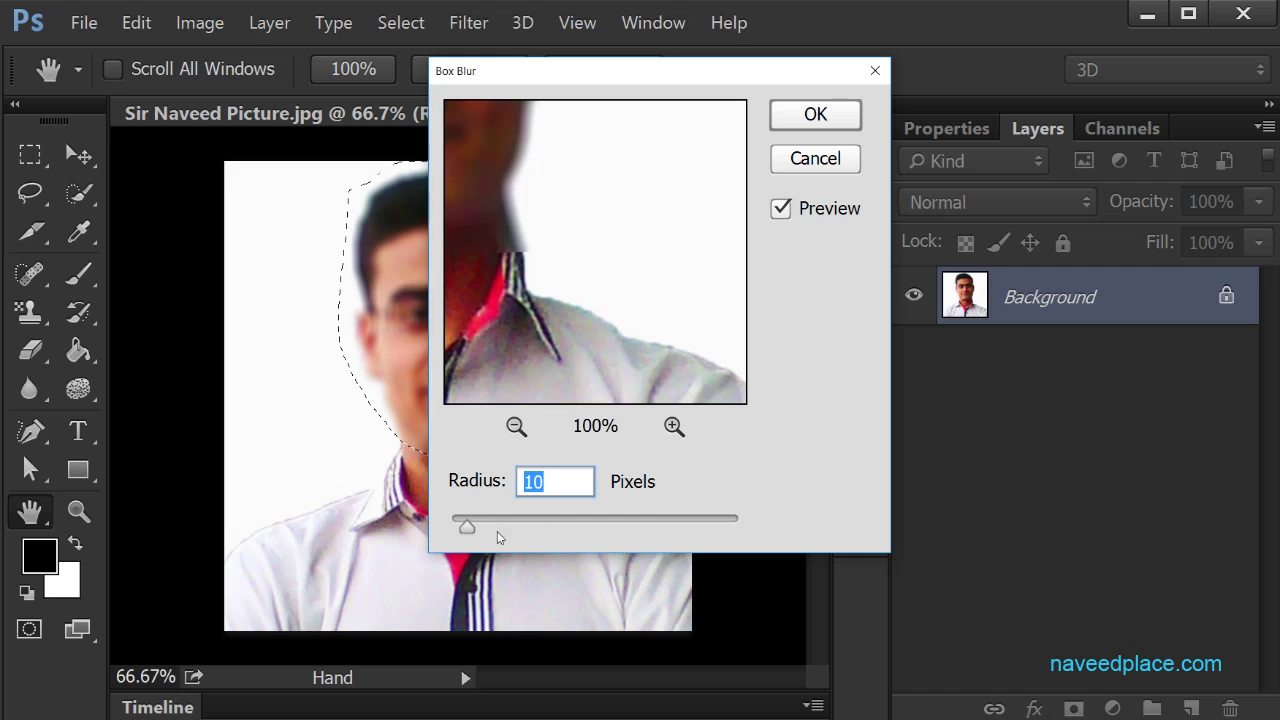
drag(466, 526, 532, 526)
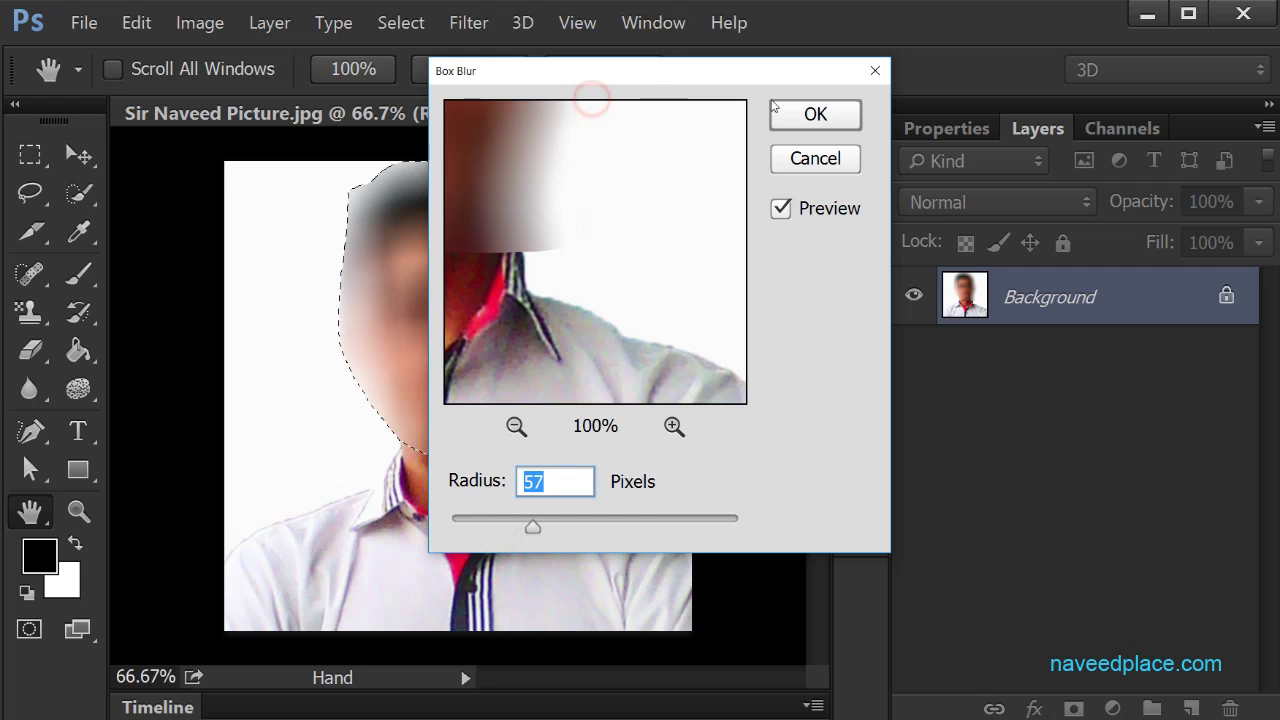
drag(631, 76, 867, 251)
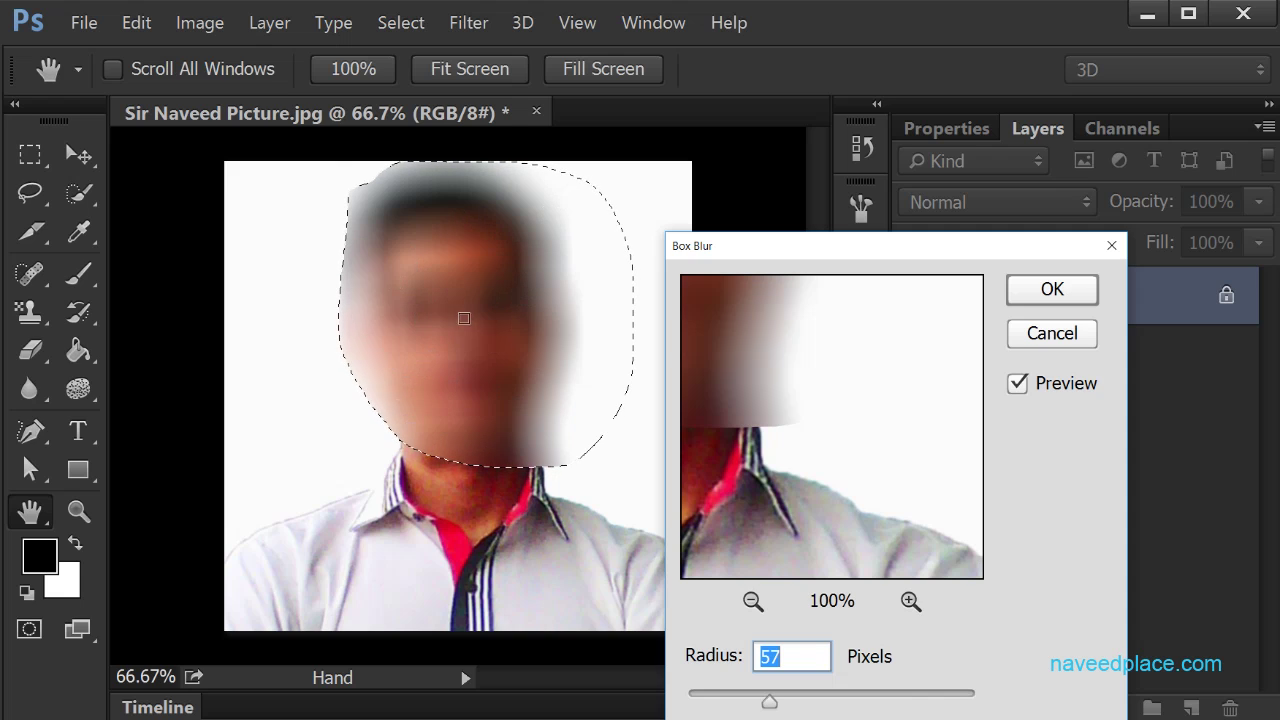
click(1111, 245)
click(466, 23)
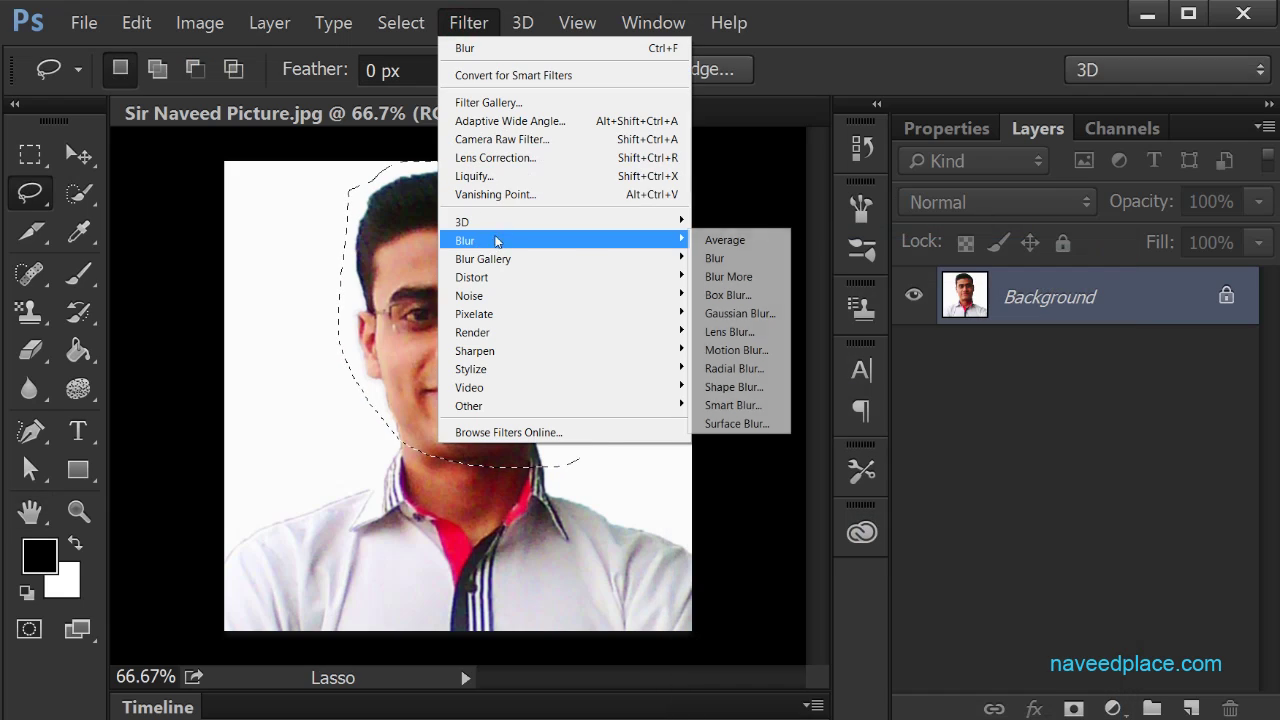
mouse_move(563, 240)
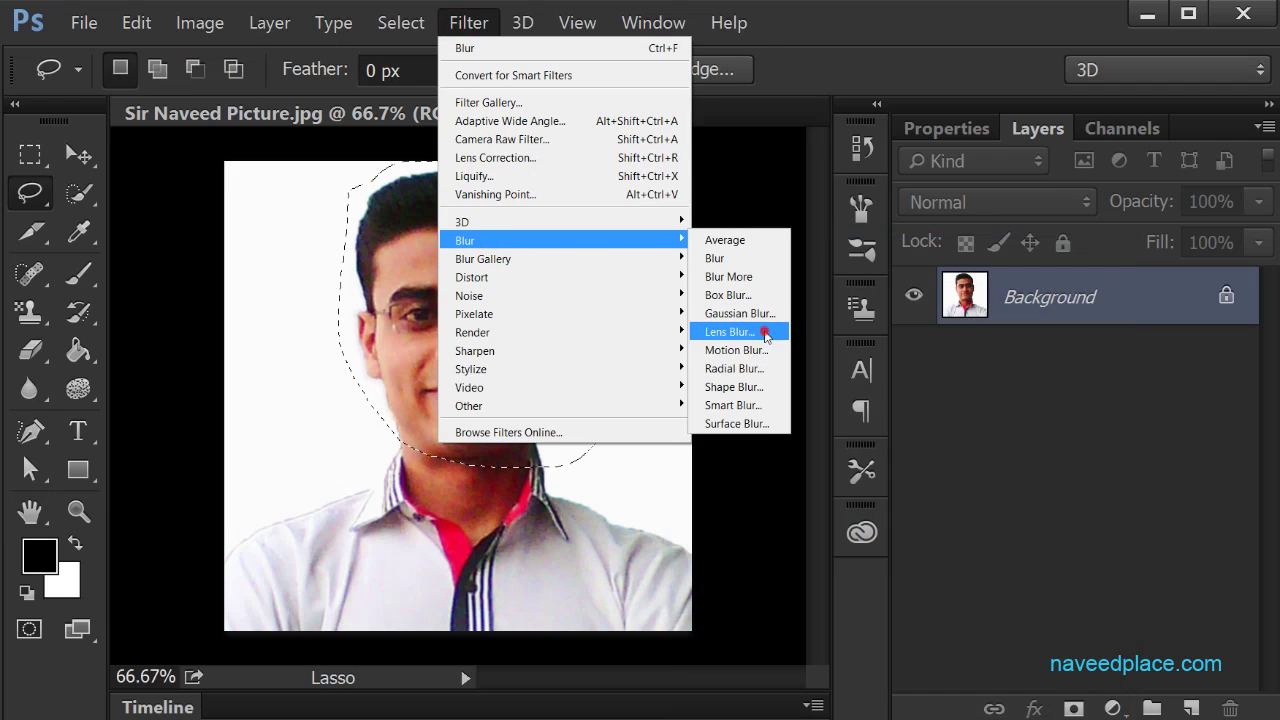
Step: Preview Lens Blur with blade curvature 8, noise 29 and brighter highlights, then cancel
click(766, 332)
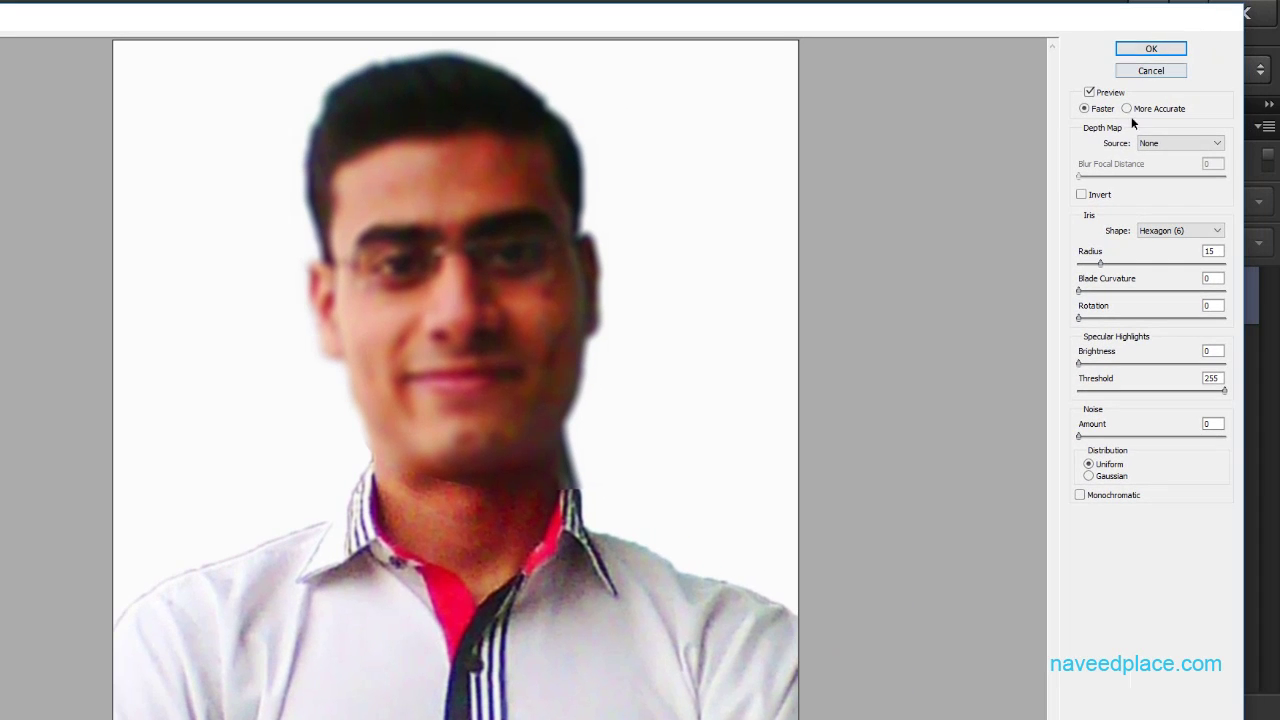
click(1080, 175)
click(1089, 290)
click(1080, 436)
click(1108, 457)
click(1120, 436)
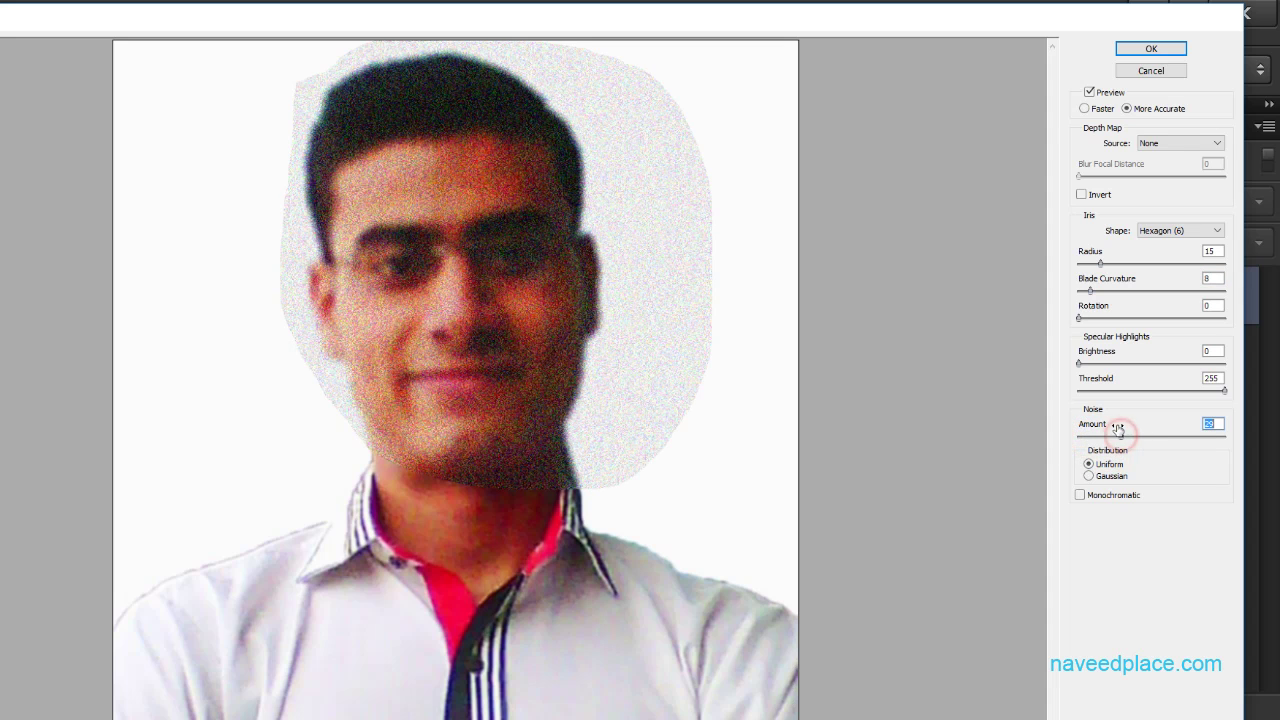
click(1081, 364)
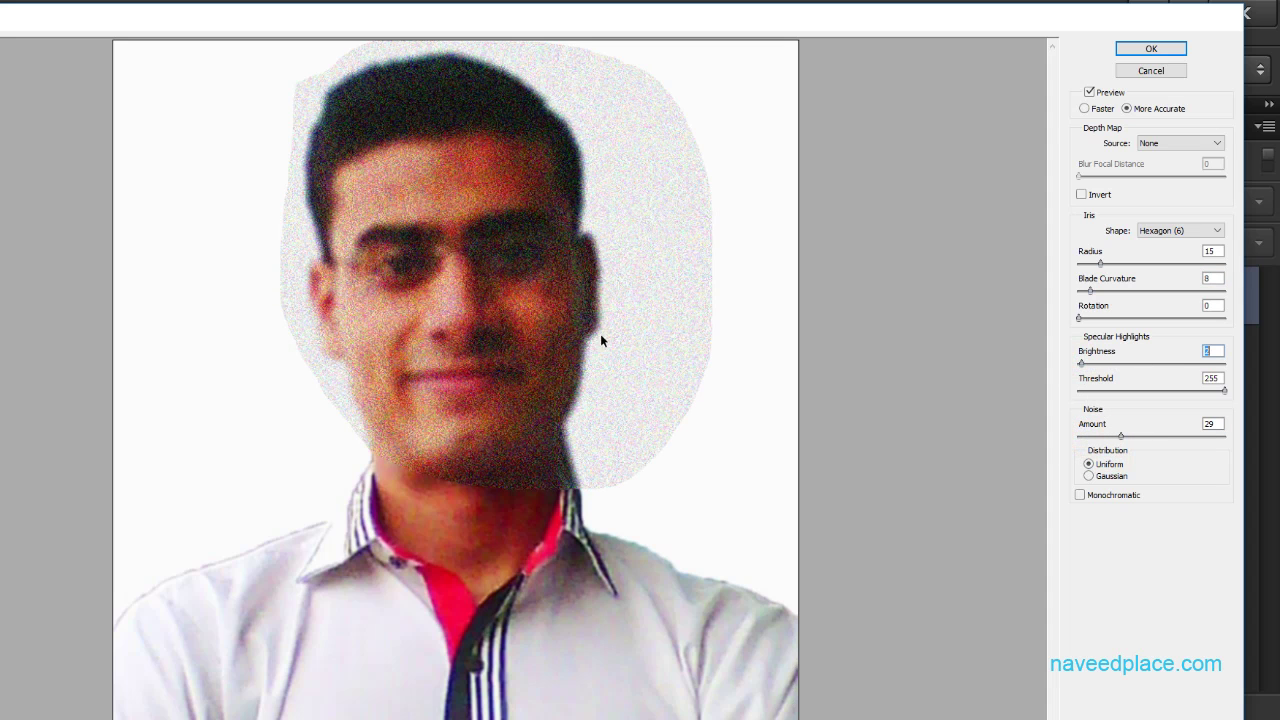
click(1152, 74)
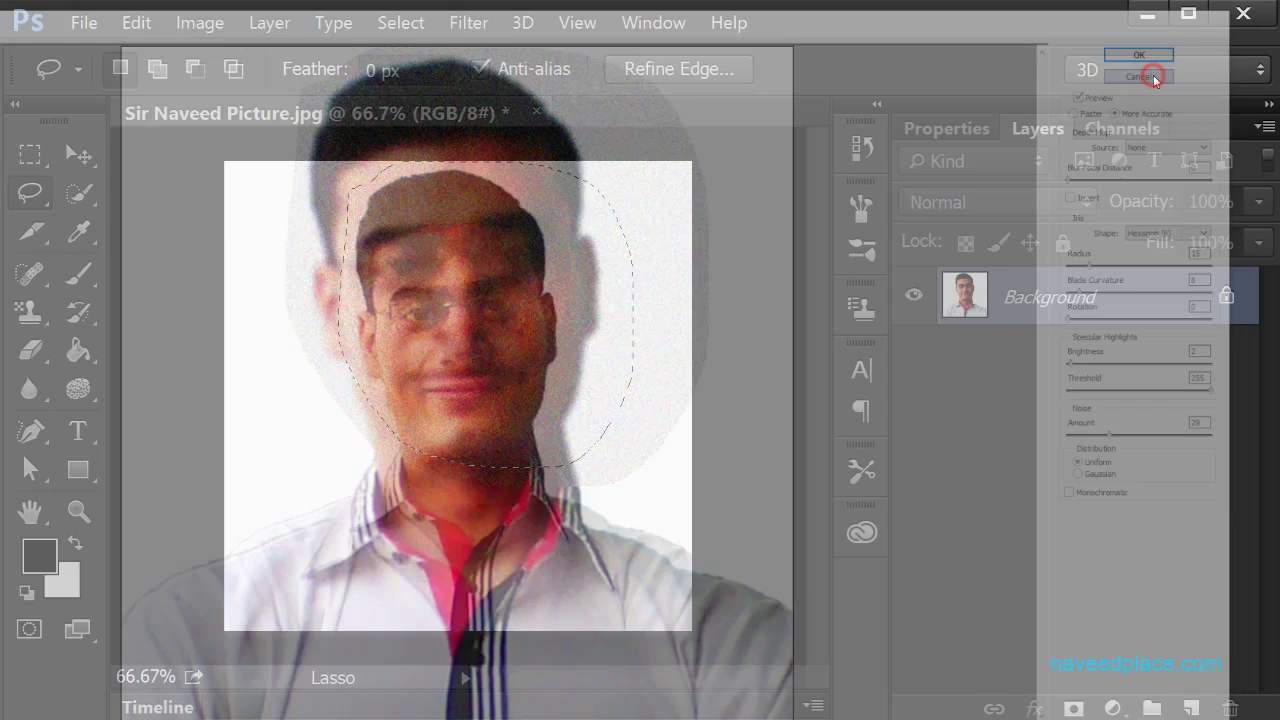
Step: Preview a Motion Blur of 83 px distance at a 53° angle, then dismiss it
click(462, 25)
mouse_move(500, 240)
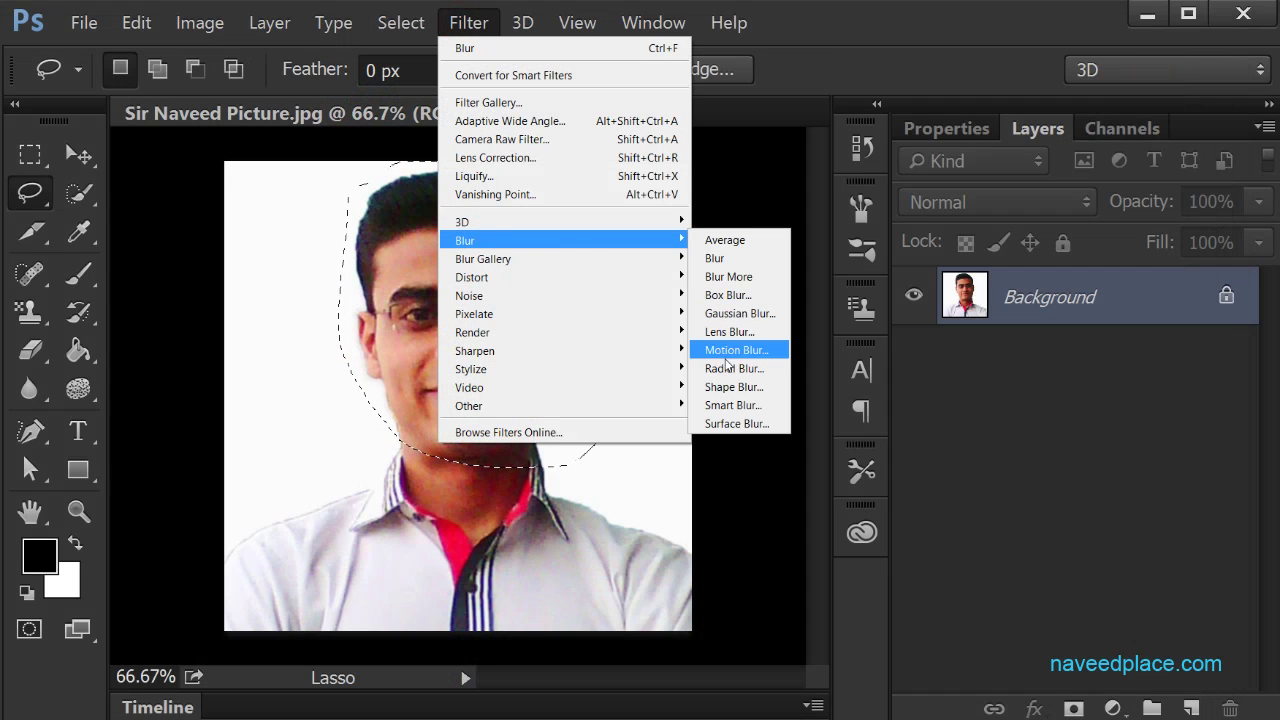
click(736, 350)
drag(474, 566, 537, 568)
drag(631, 57, 874, 106)
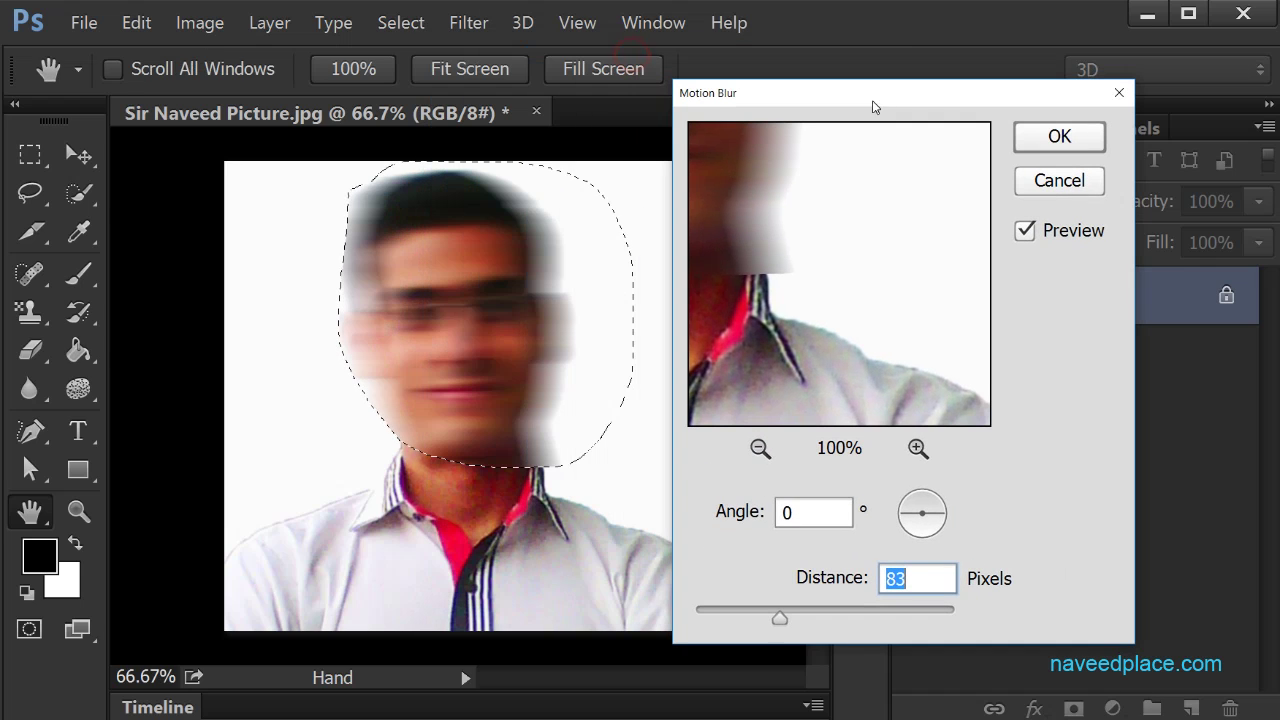
click(932, 504)
drag(934, 509, 930, 502)
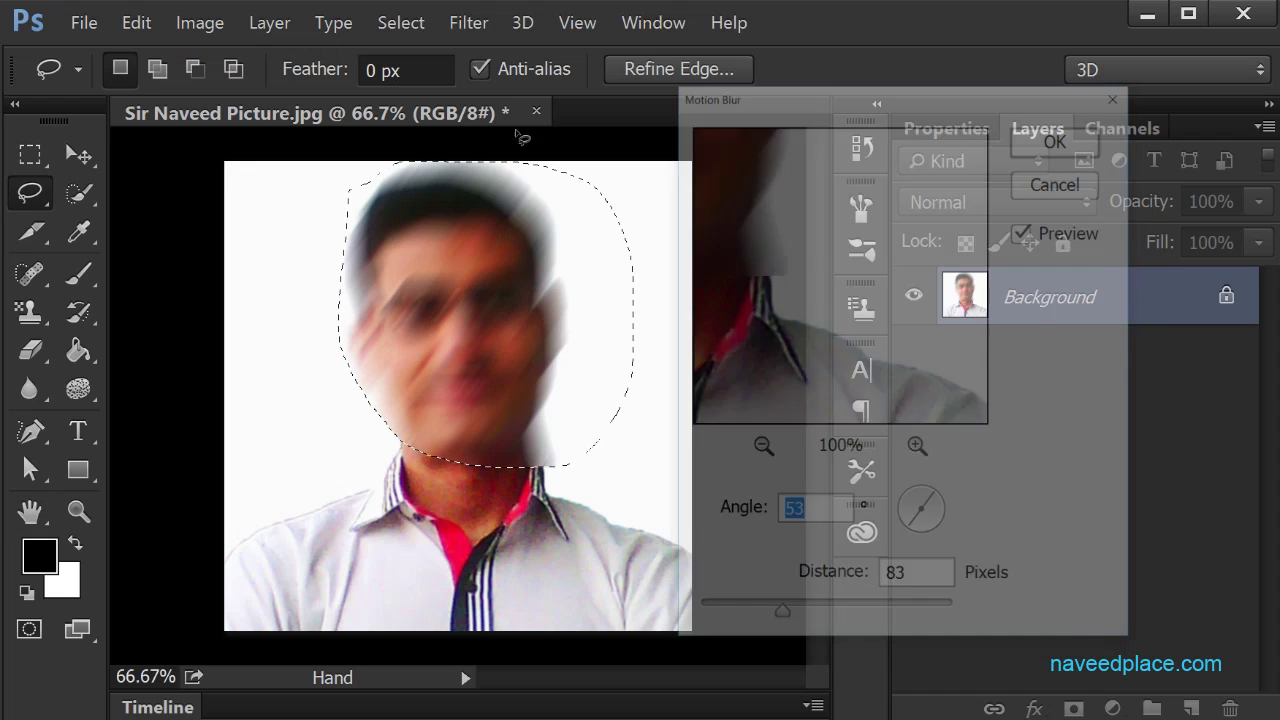
click(468, 22)
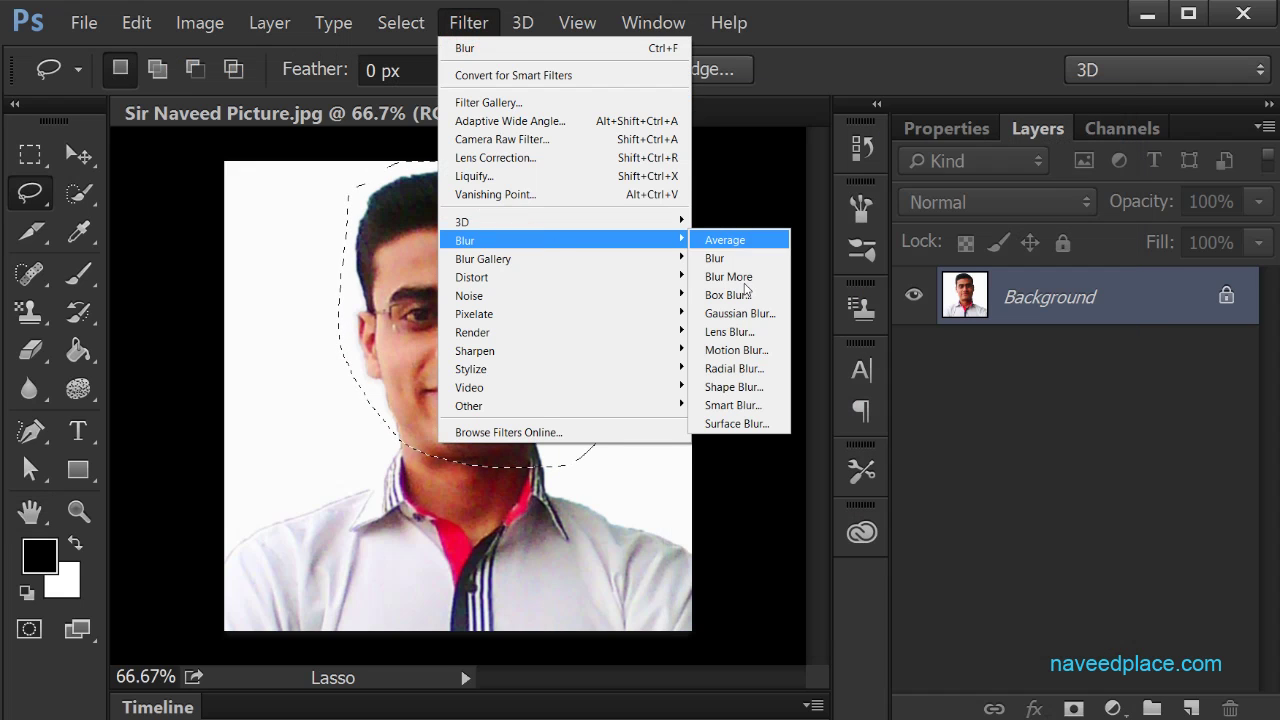
Step: Apply a spin Radial Blur of amount 65 to the face, then undo it
click(740, 368)
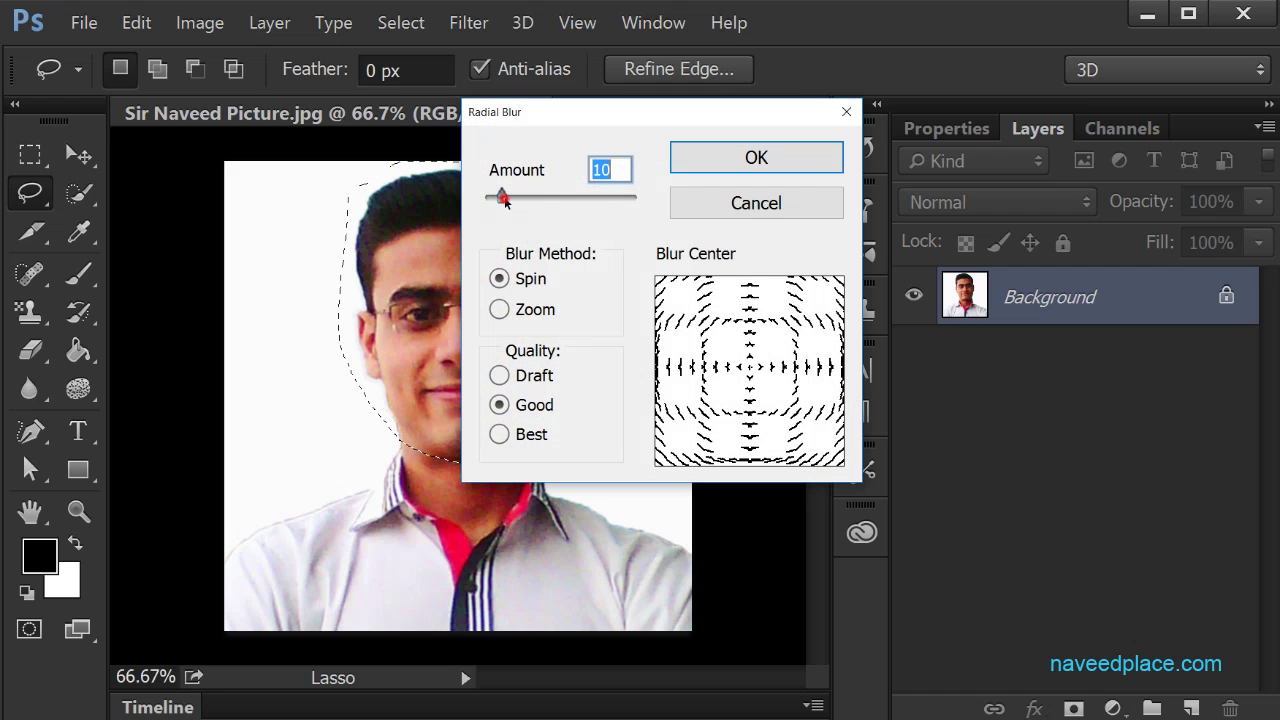
drag(504, 199, 585, 205)
drag(641, 125, 804, 129)
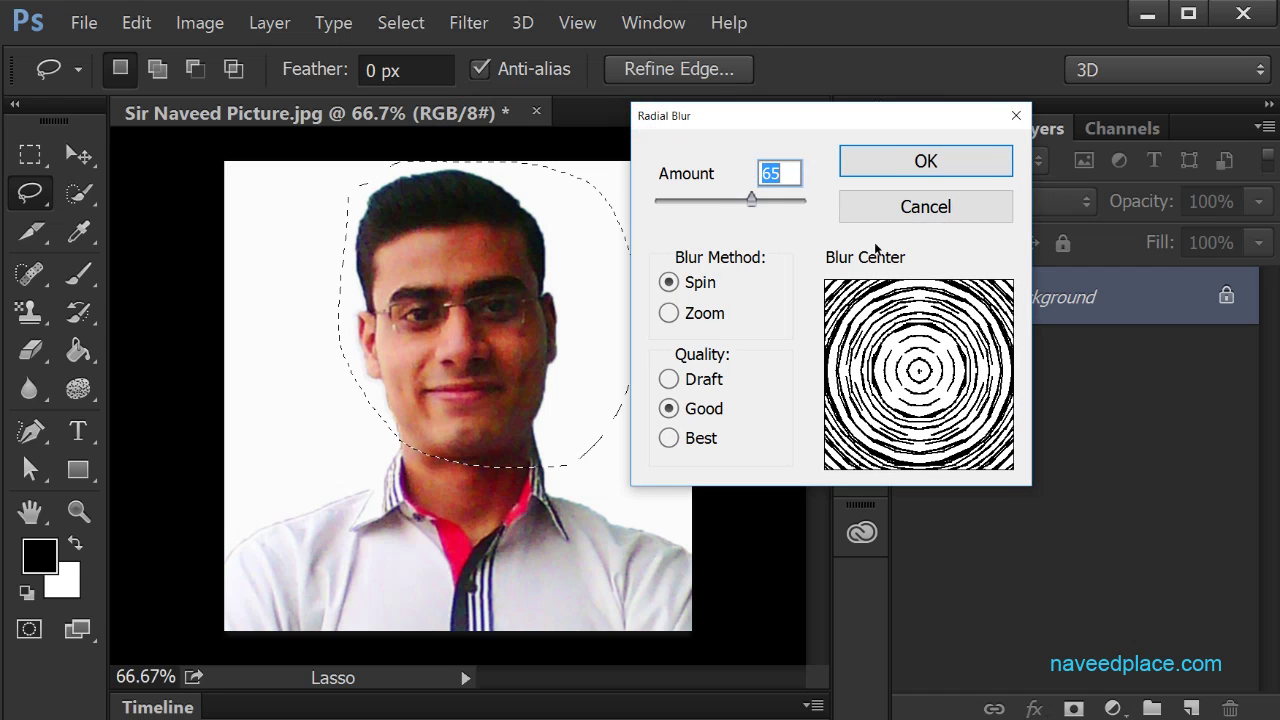
click(930, 158)
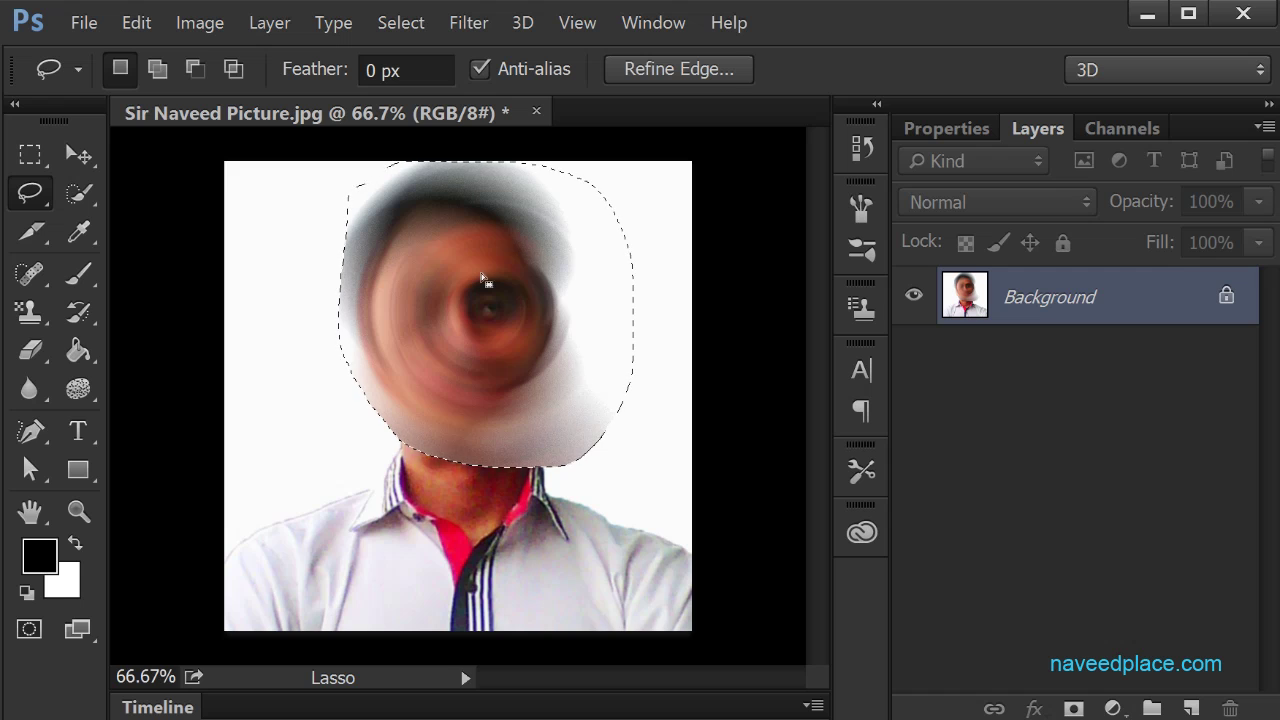
key(ctrl+z)
Step: Open Smart Blur and cancel it, leaving the face unchanged
click(466, 20)
mouse_move(465, 240)
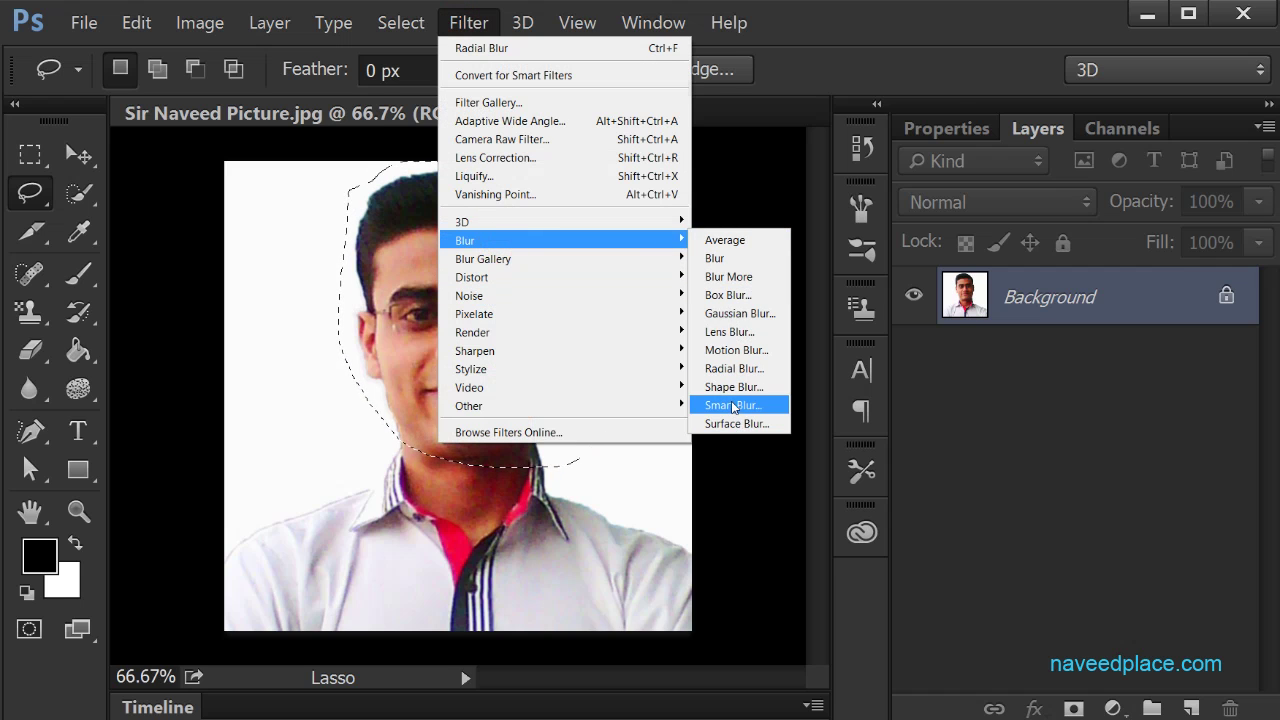
click(732, 404)
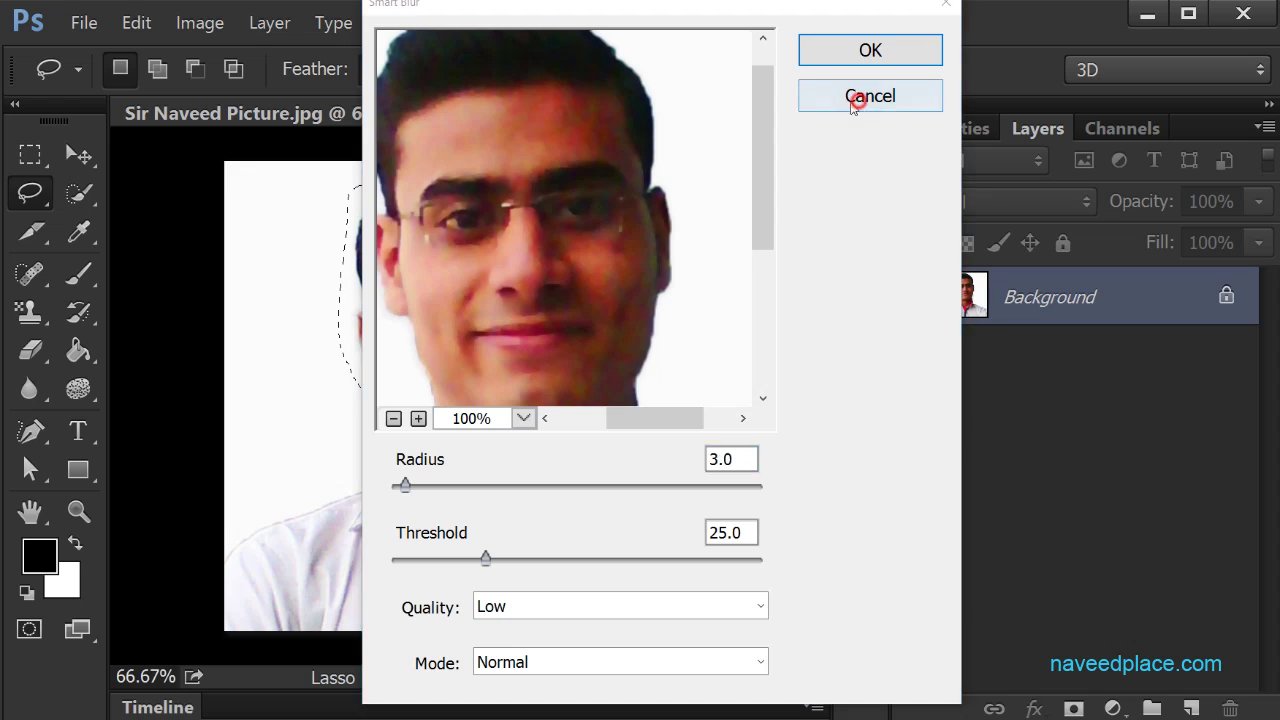
click(851, 95)
click(468, 22)
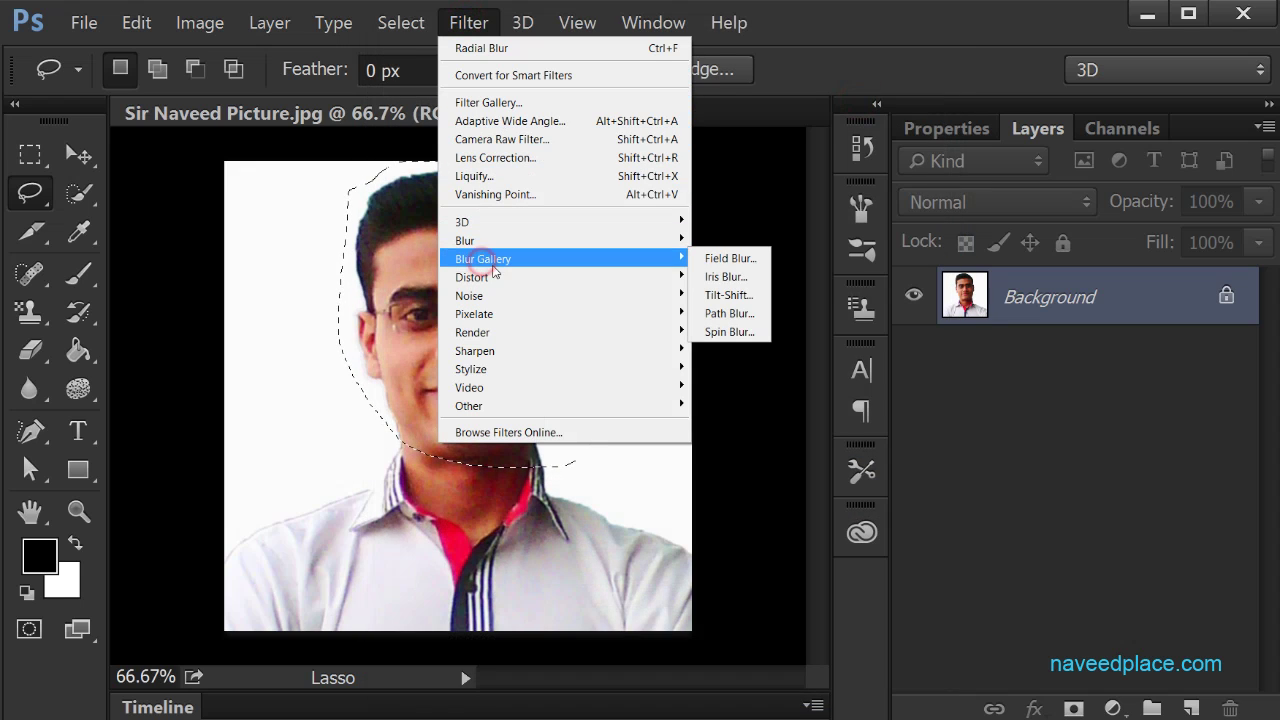
Step: Open Blur Gallery with Field Blur at 128 px and Iris Blur at 140 px
click(752, 259)
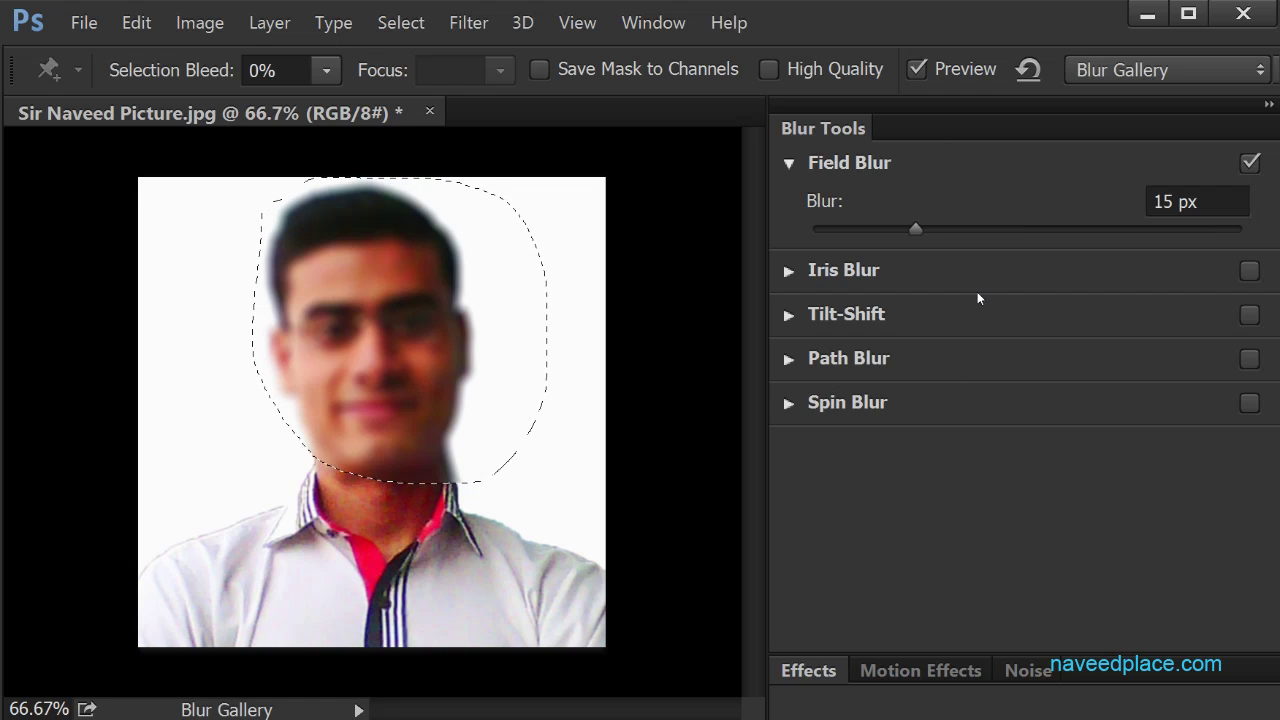
drag(914, 228, 911, 228)
drag(1006, 236, 1018, 229)
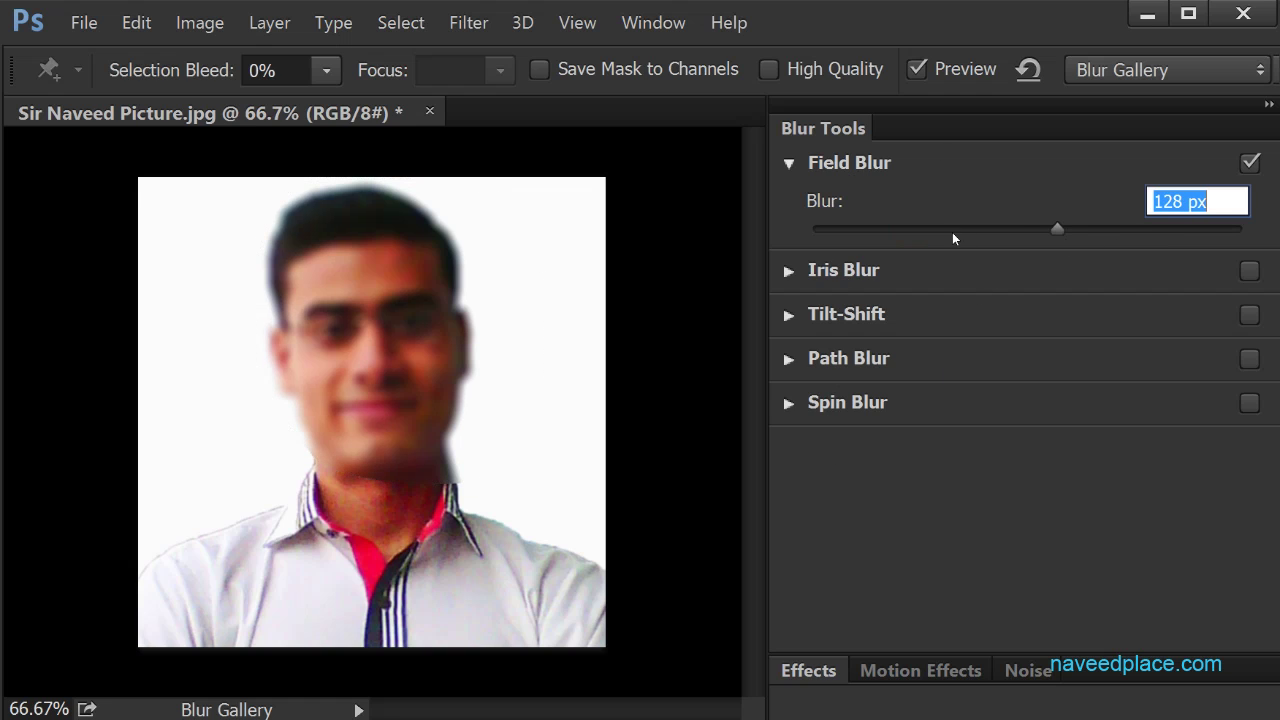
click(790, 271)
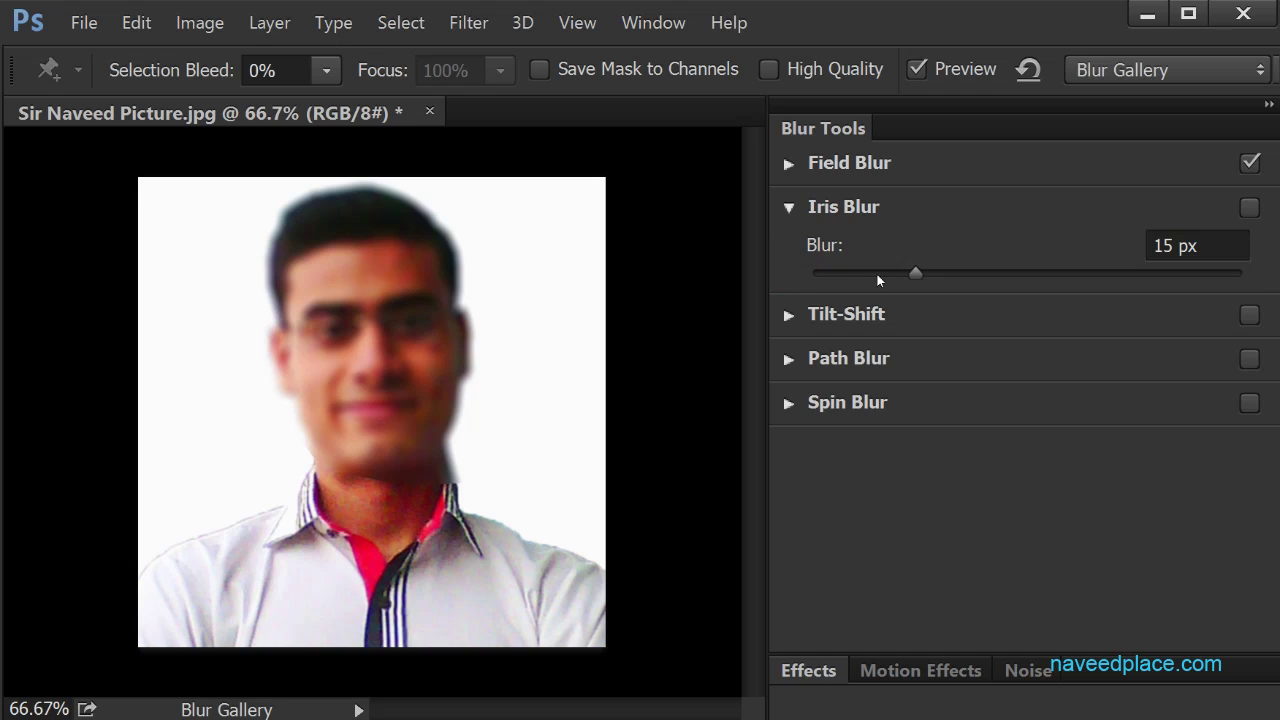
drag(915, 273, 1066, 273)
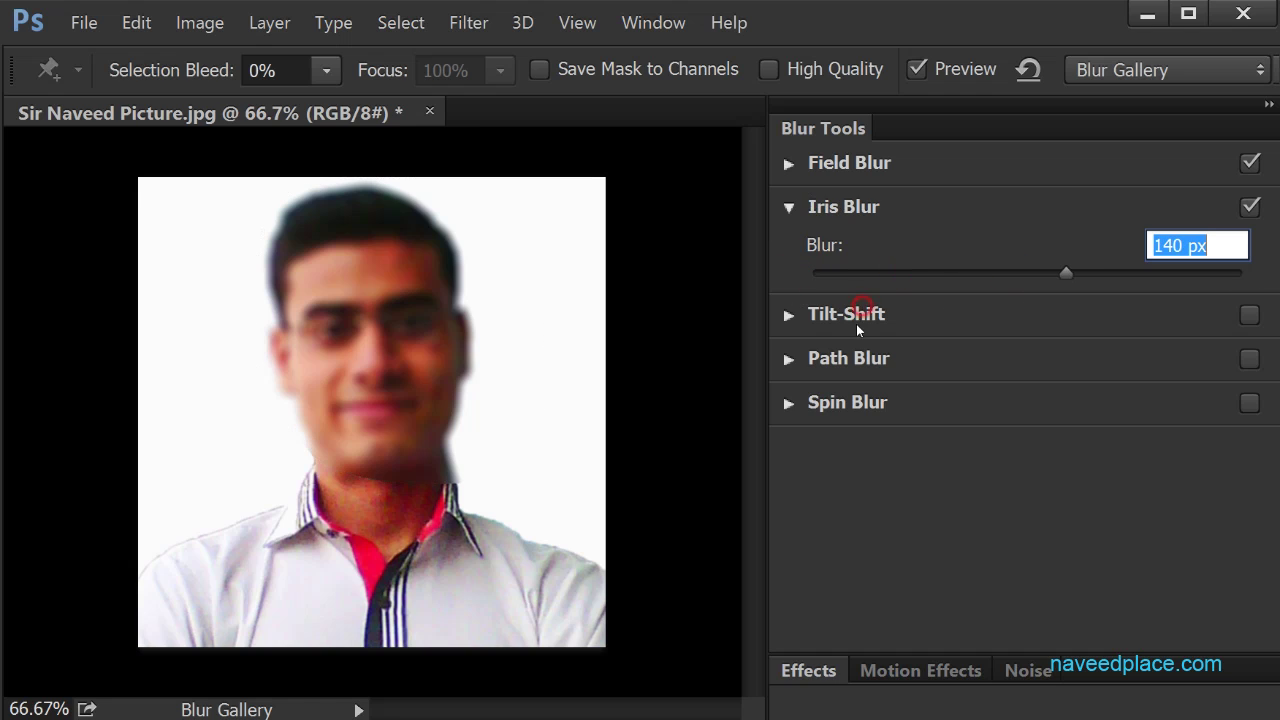
Step: Add a 57 px Tilt-Shift blur and a Path Blur with 17% taper
click(823, 320)
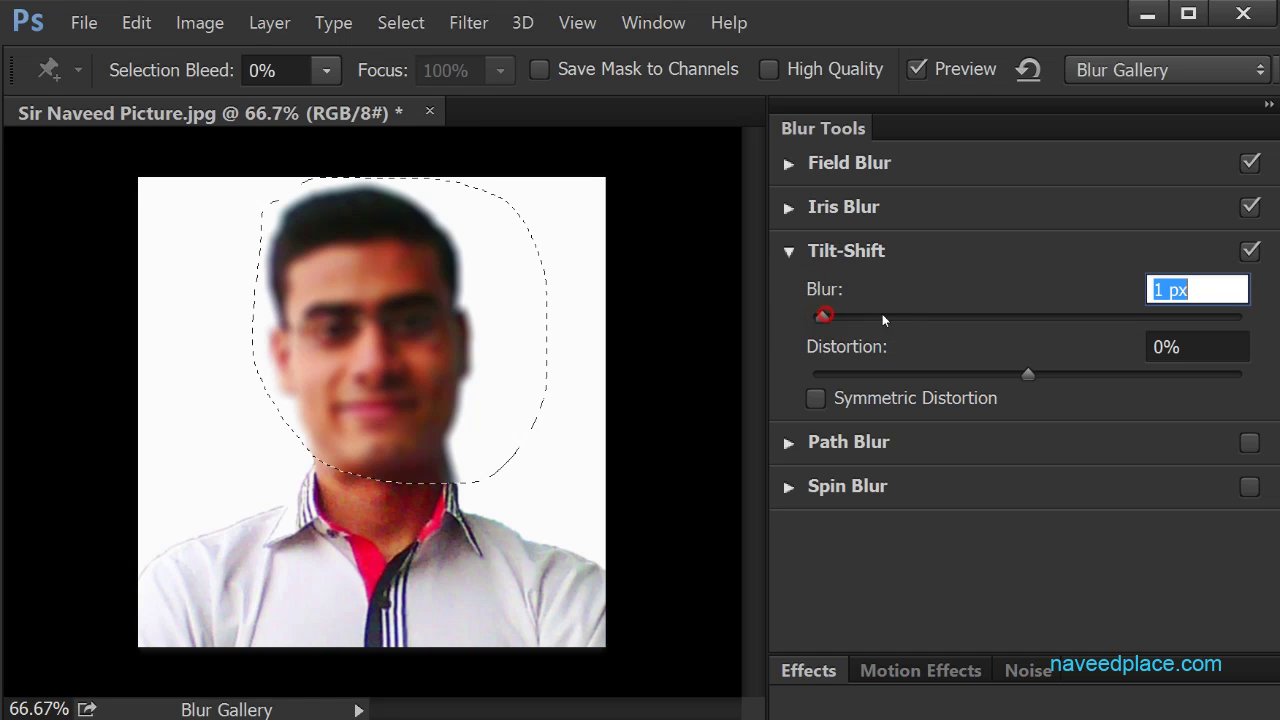
drag(822, 316, 1002, 317)
click(831, 455)
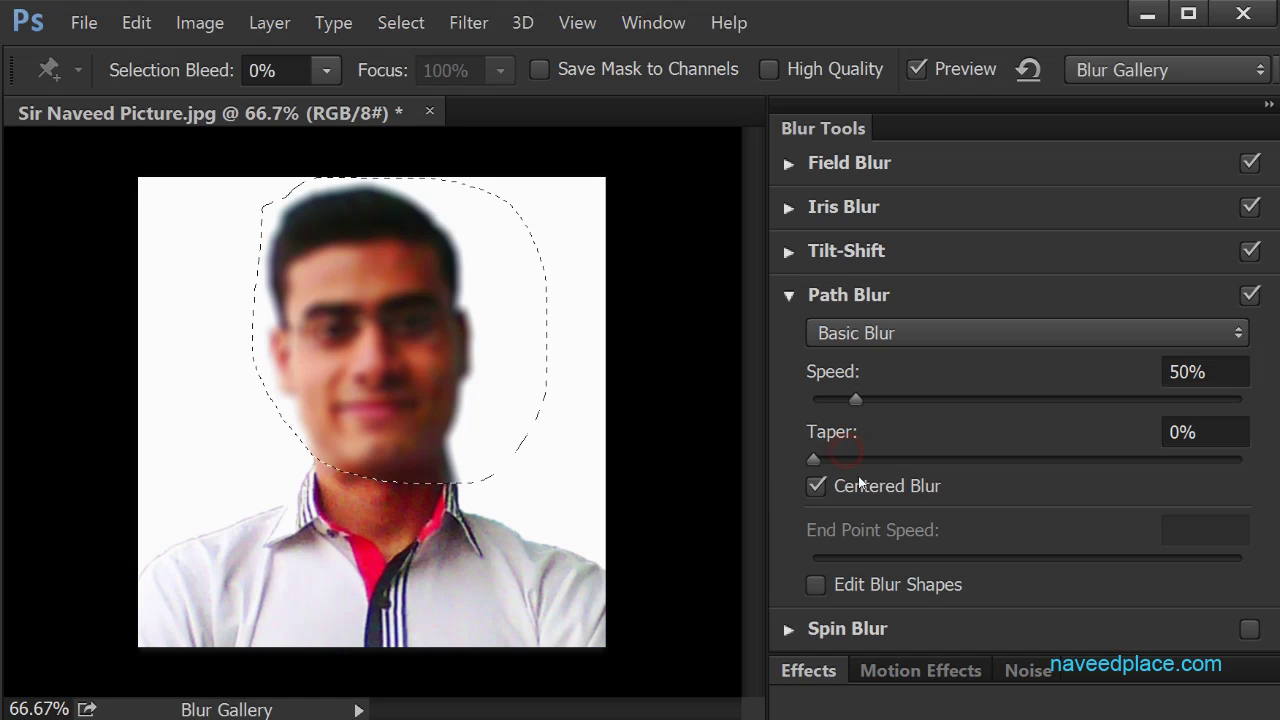
drag(813, 459, 1019, 459)
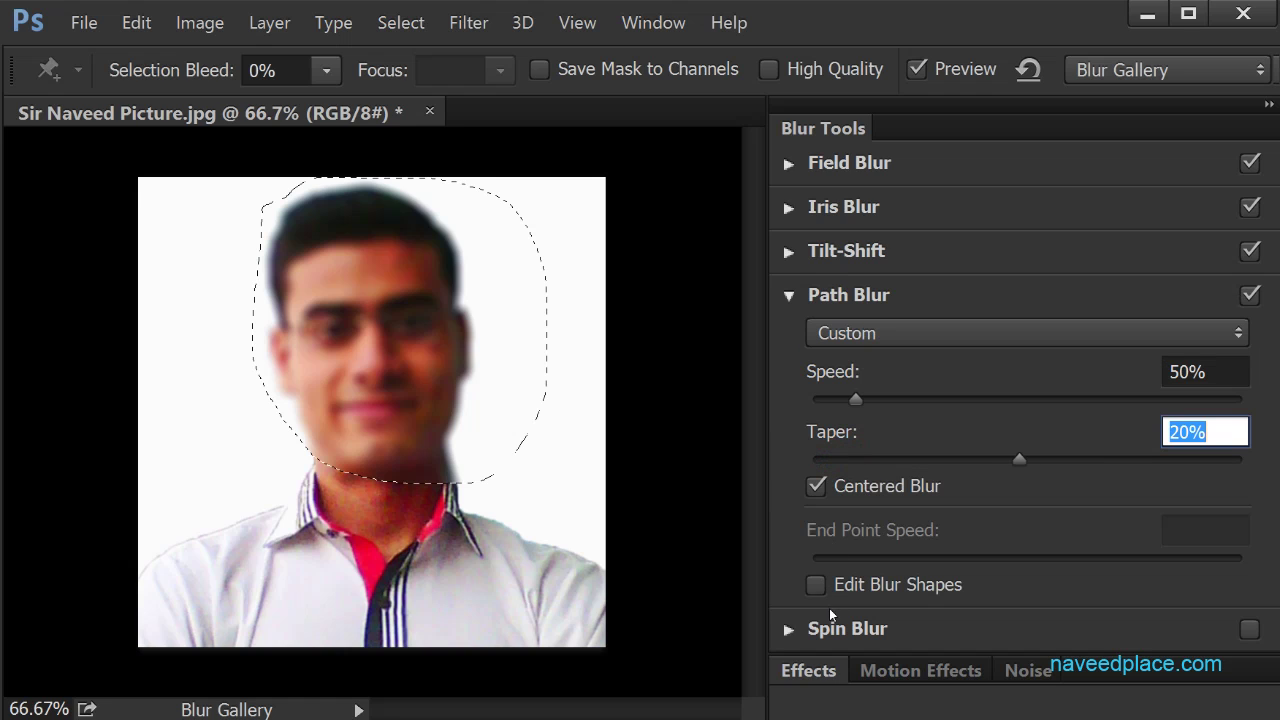
key(Down)
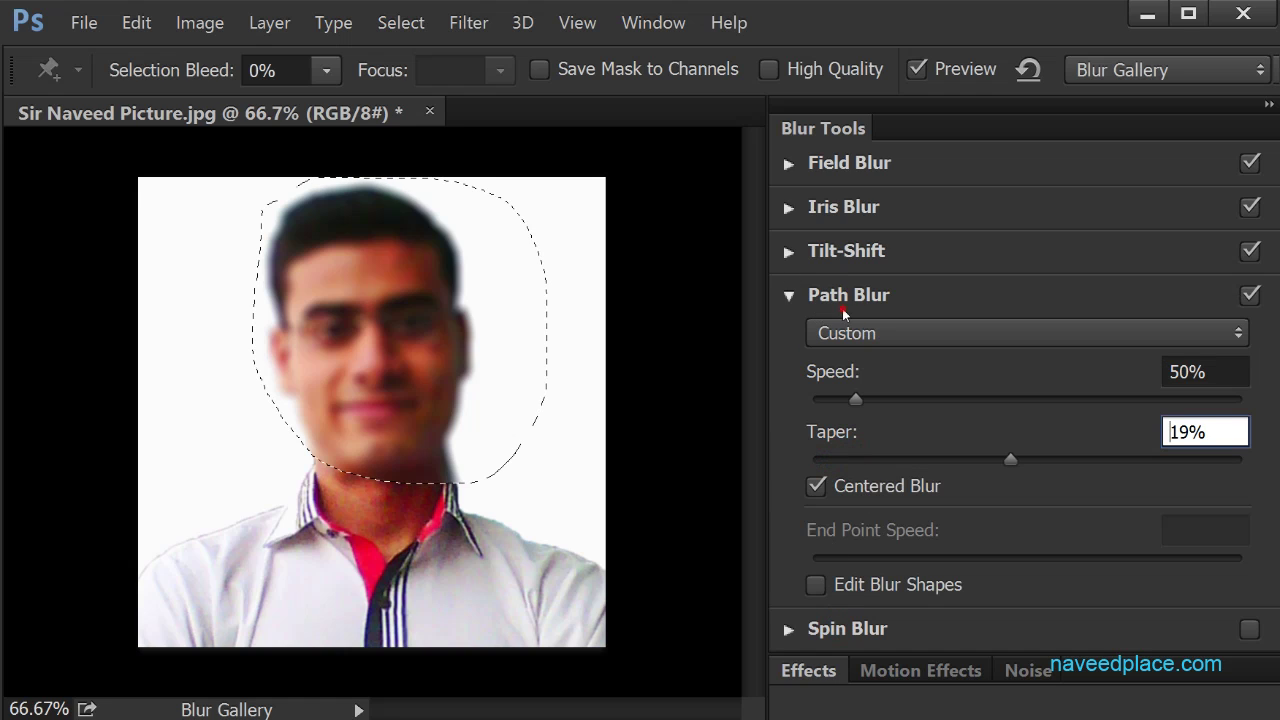
key(Down)
key(Down)
Step: Add a Spin Blur at a 53° angle, then clear the blur effects from the preview
click(847, 628)
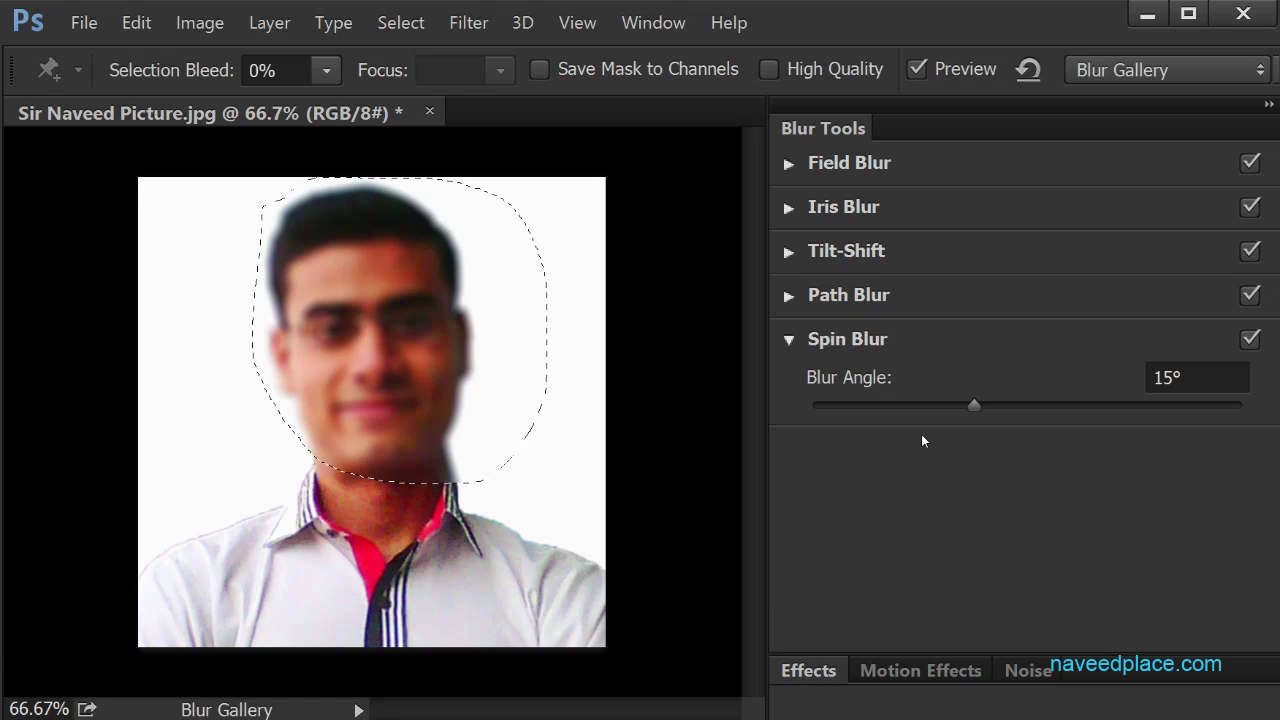
click(1063, 407)
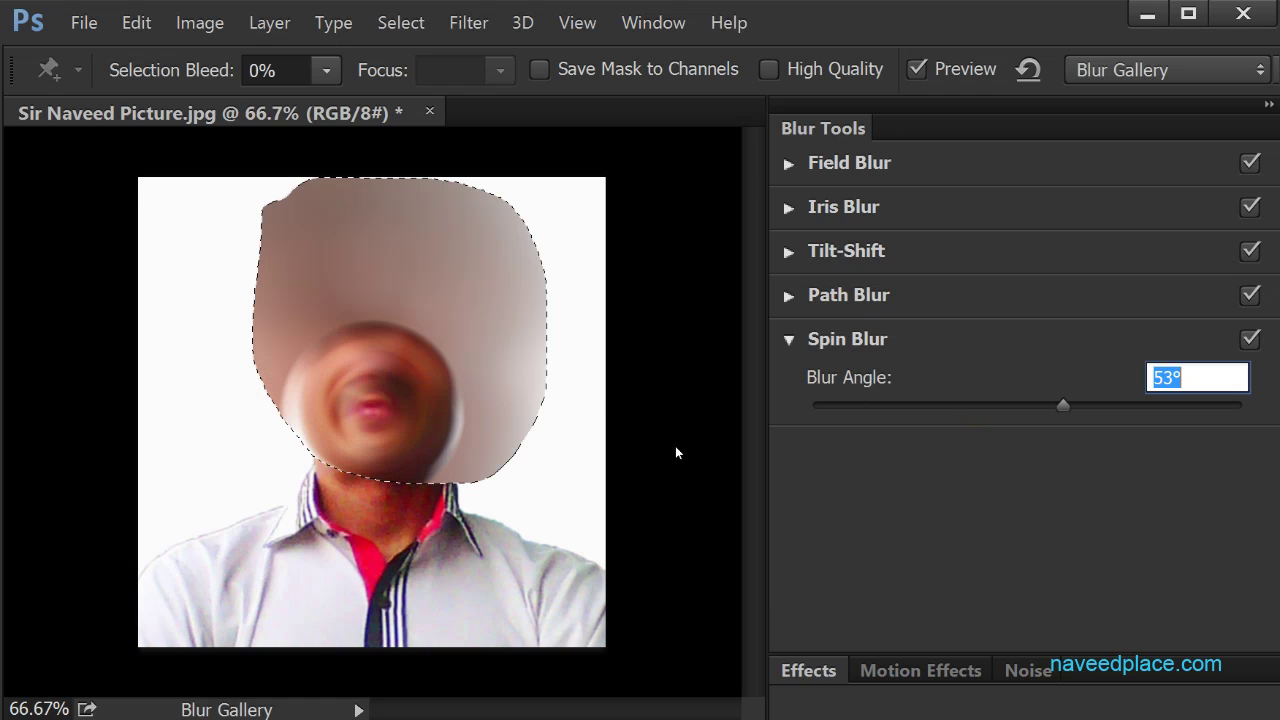
click(860, 317)
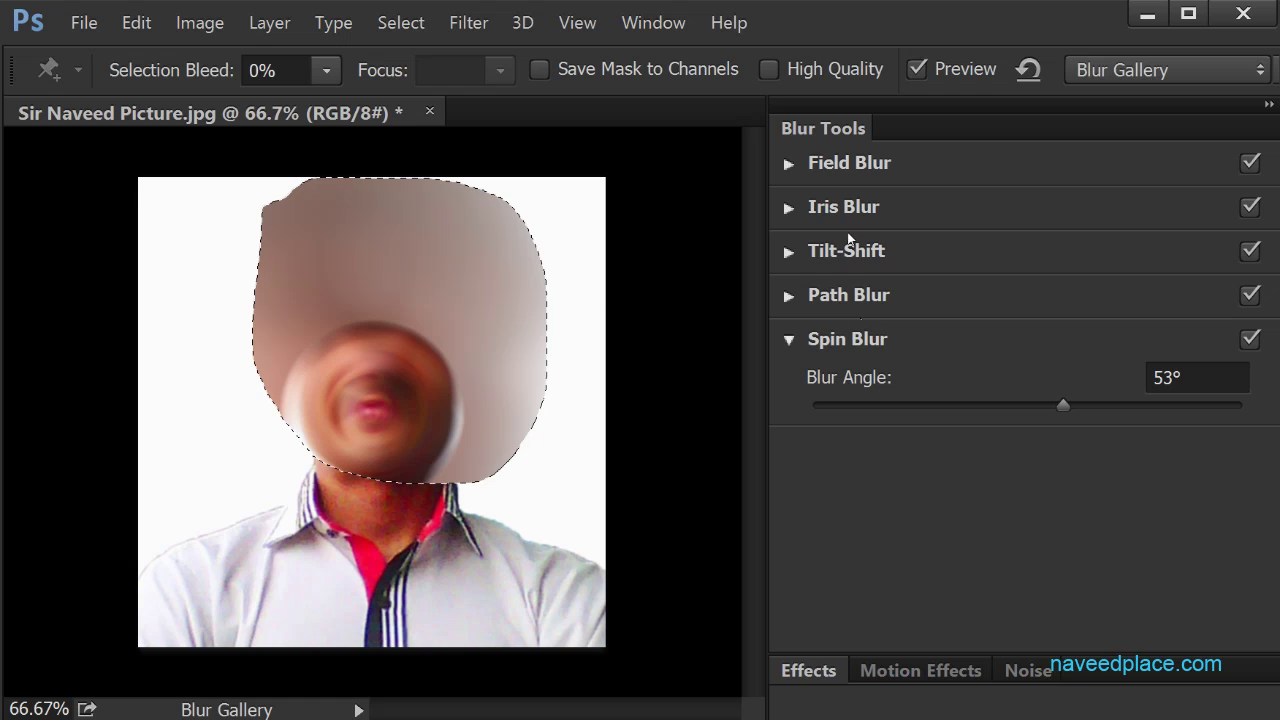
click(1026, 70)
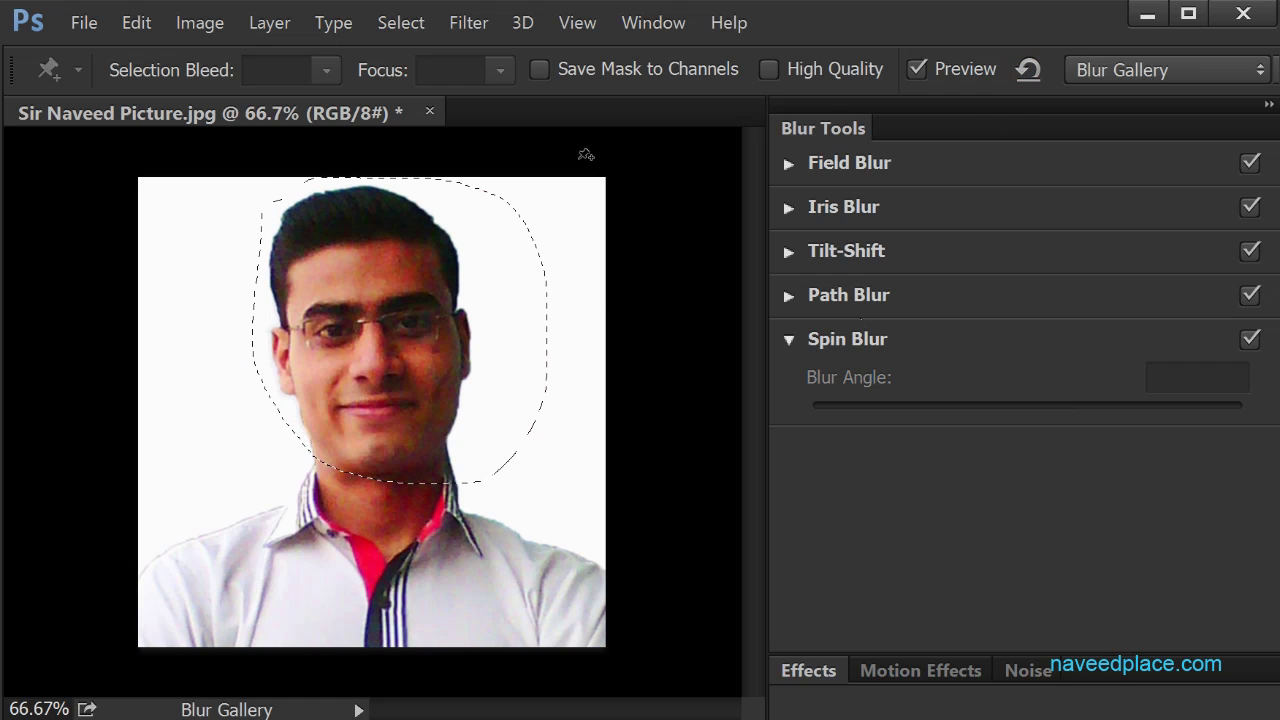
Step: Glance at the Filter menu, then cancel the Blur Gallery so the selected face stays unblurred
click(456, 24)
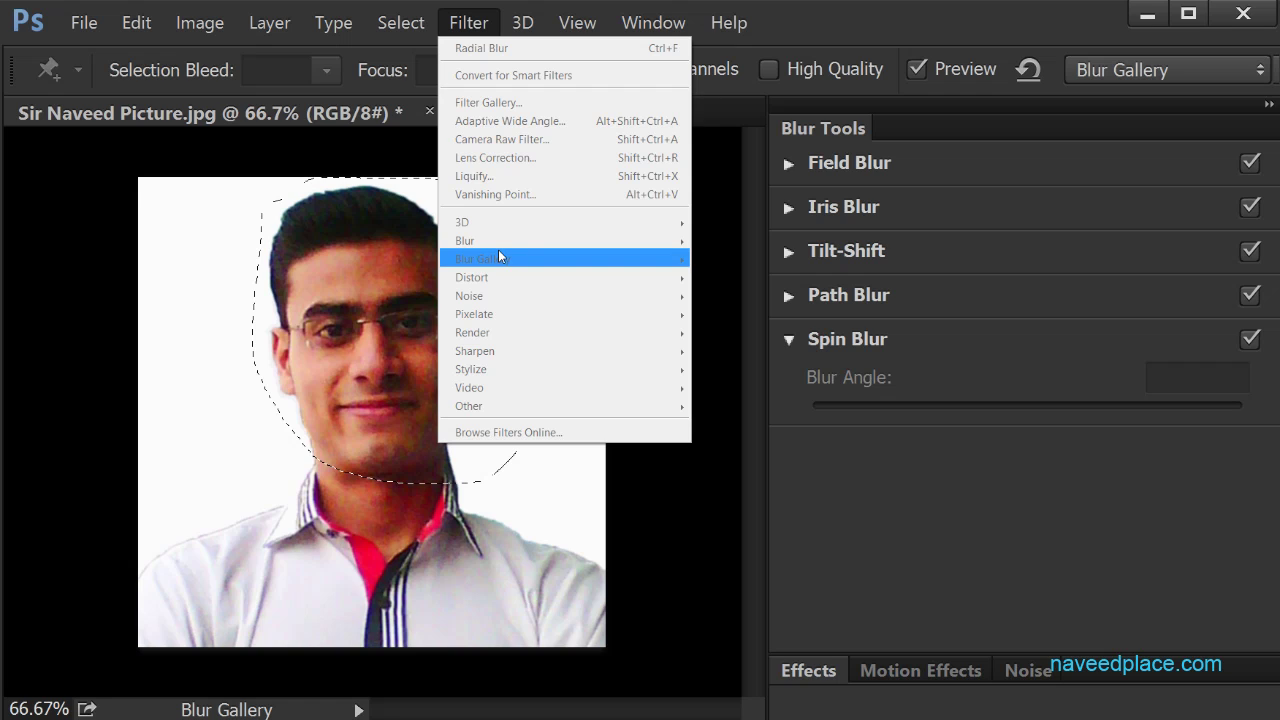
click(364, 337)
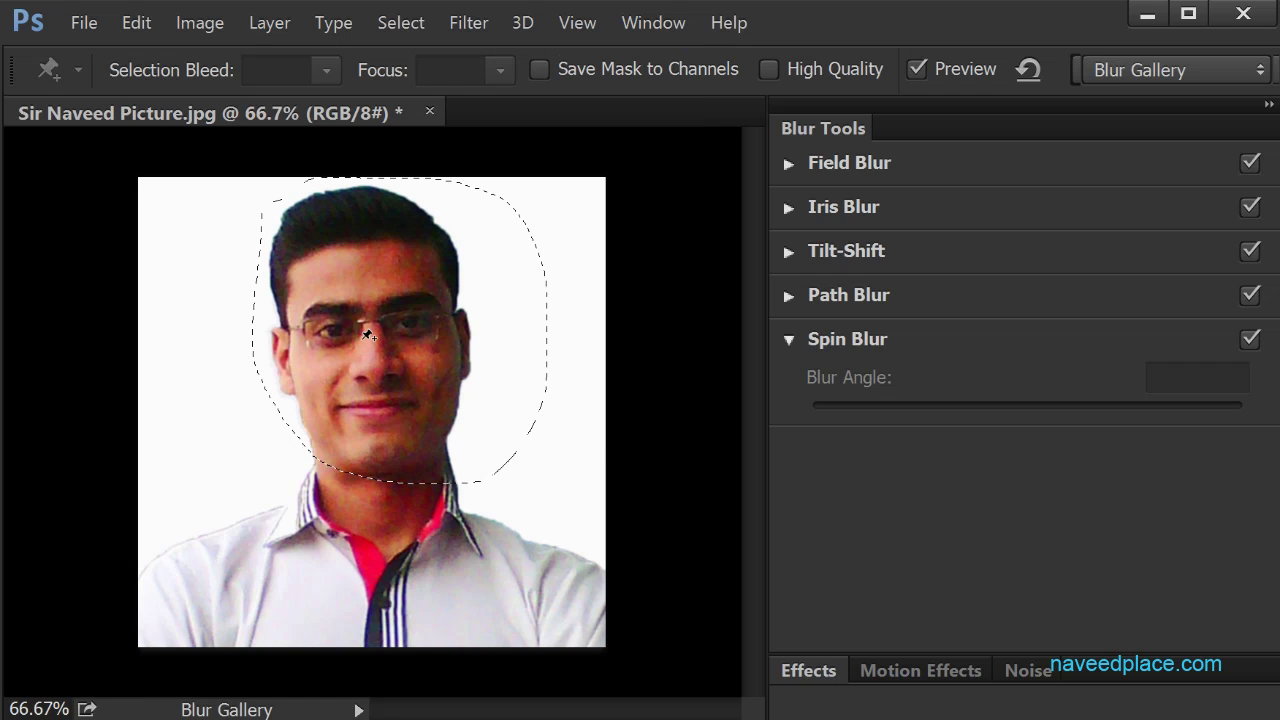
key(Escape)
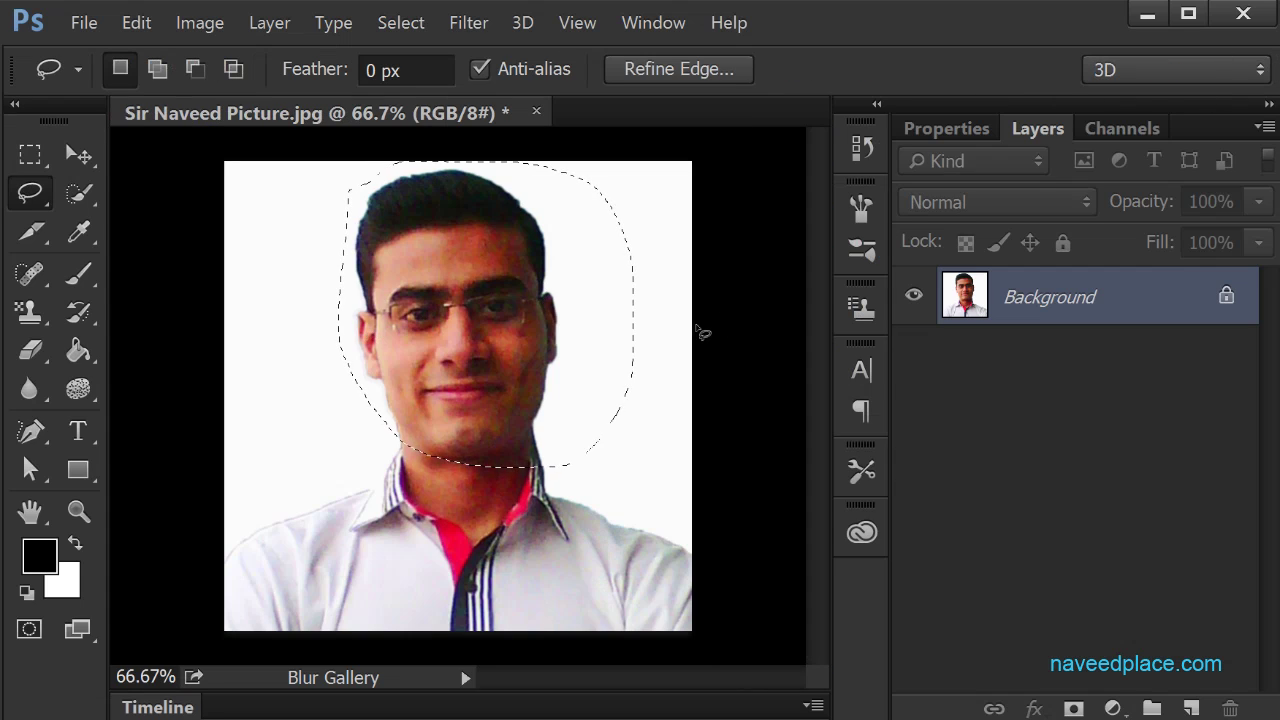
click(469, 29)
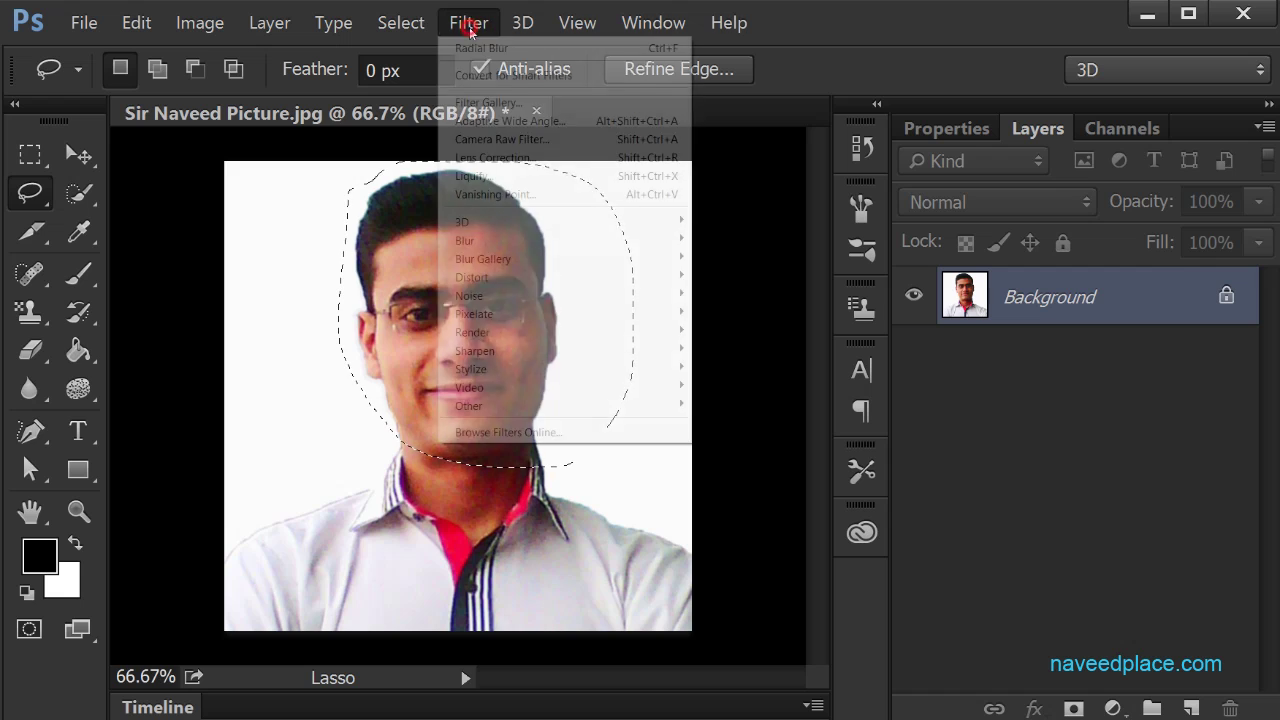
mouse_move(530, 259)
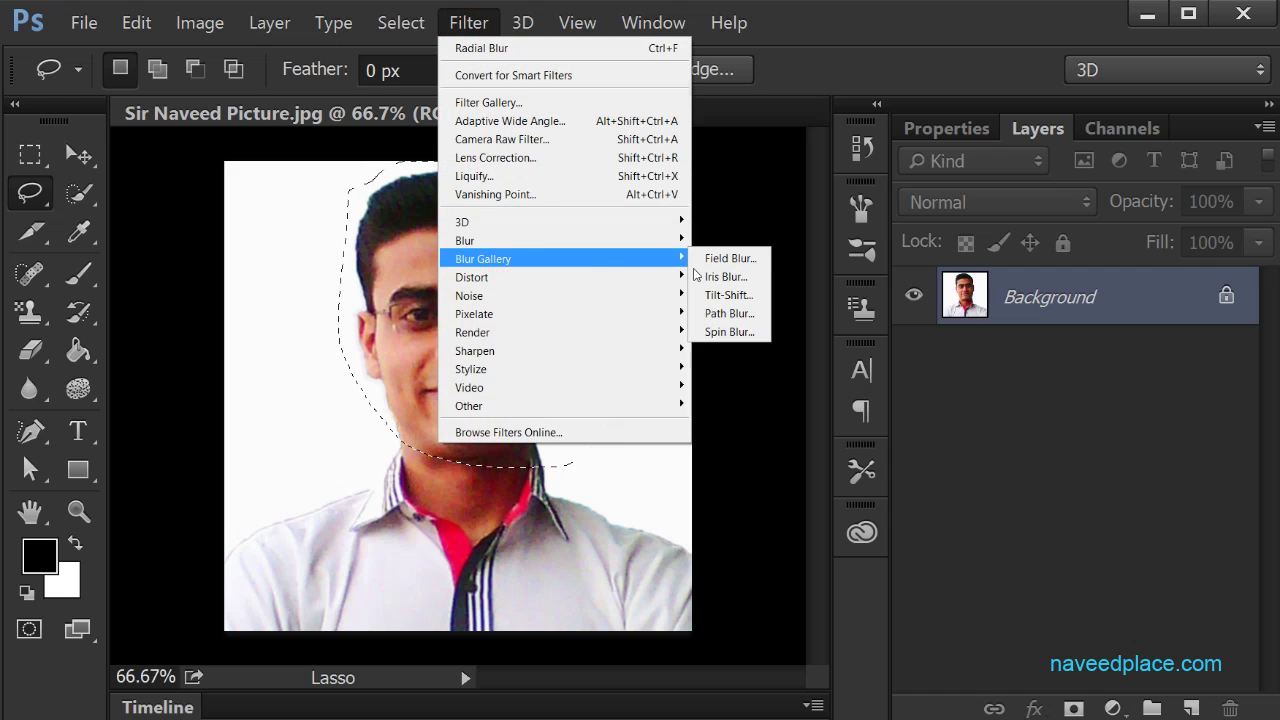
click(729, 313)
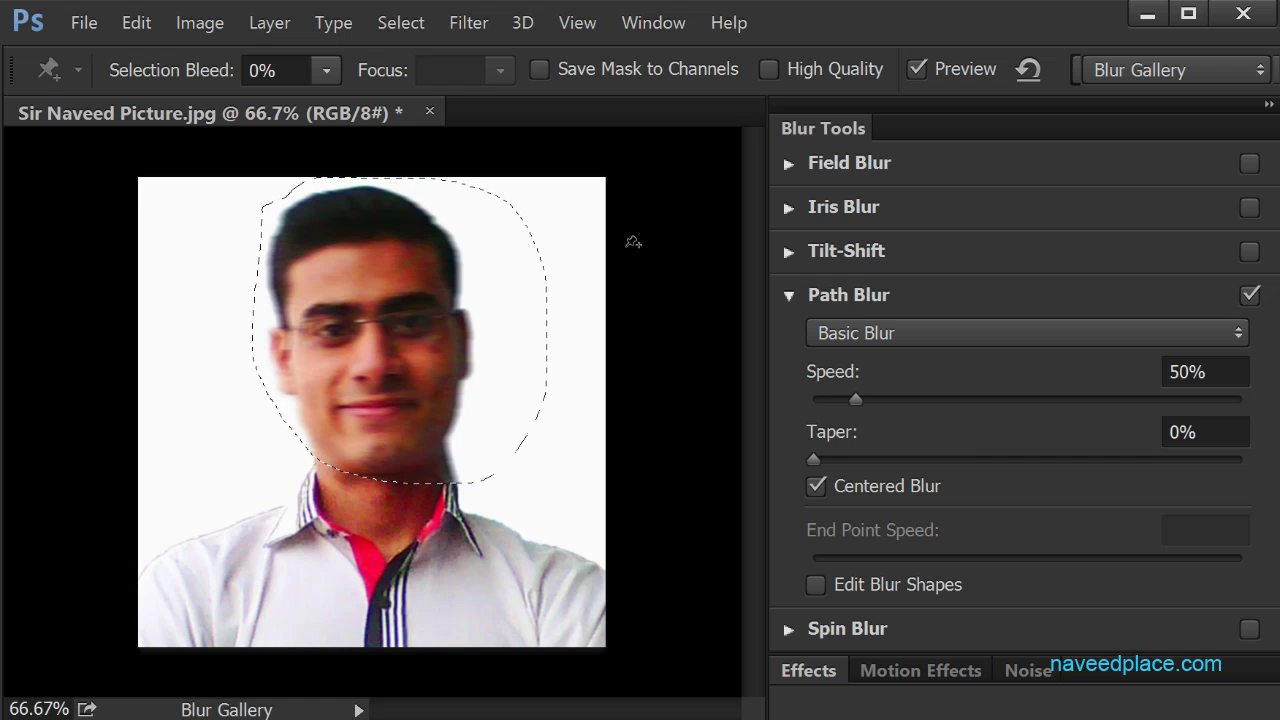
key(Escape)
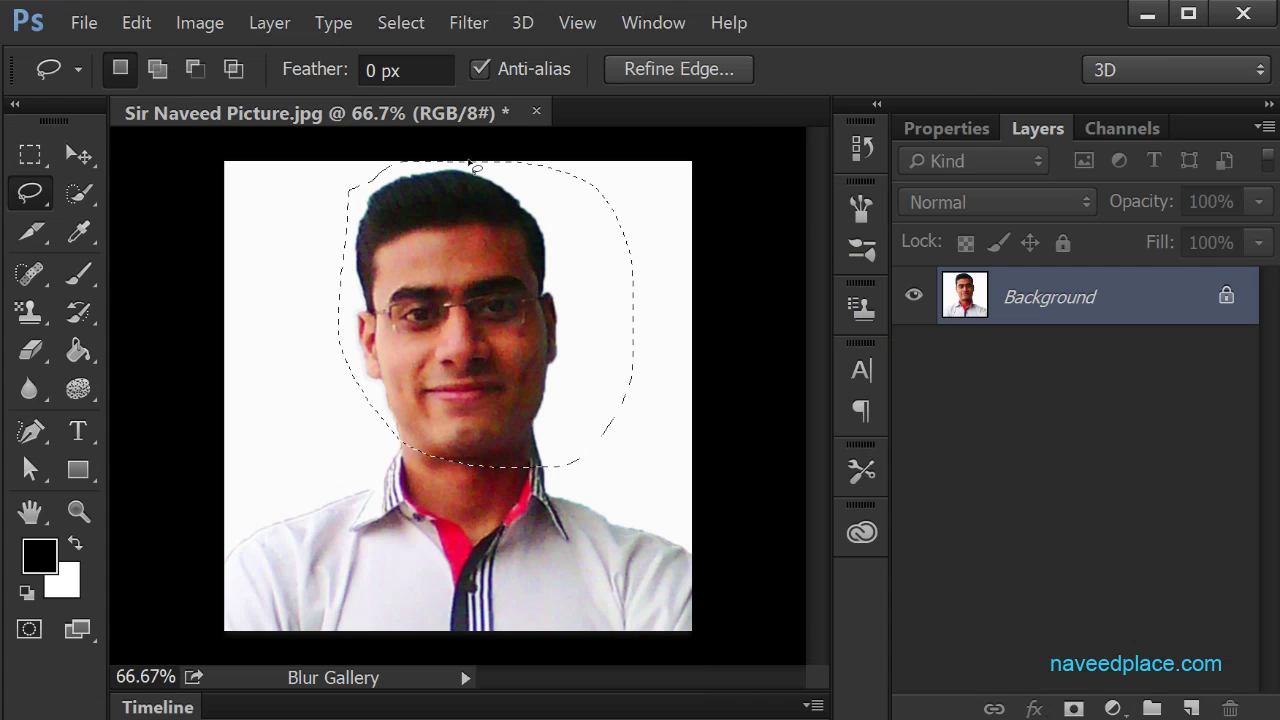